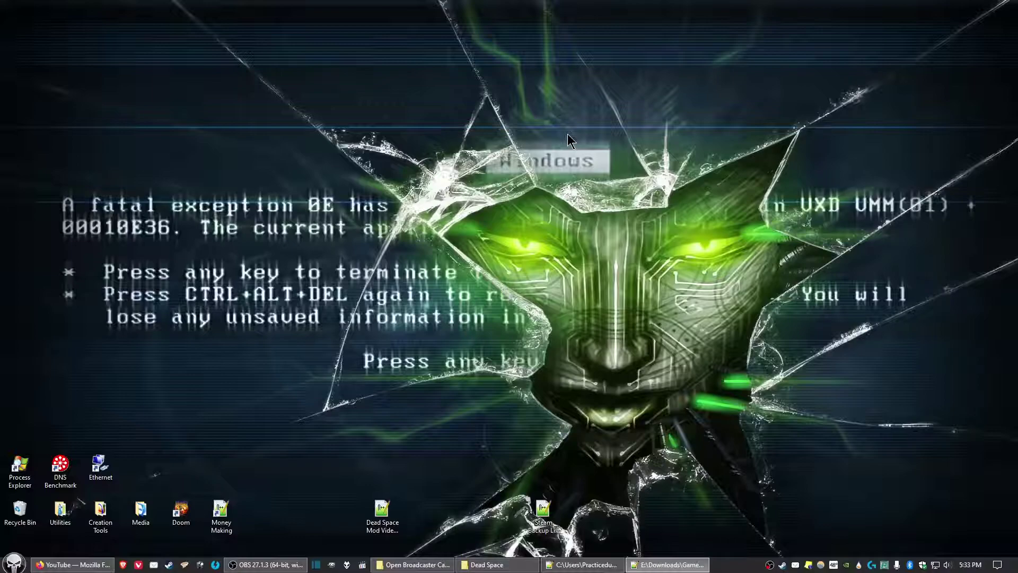
- Open the Steam library, then examine the multiple-display setup in the NVIDIA Control Panel and close it
click(783, 565)
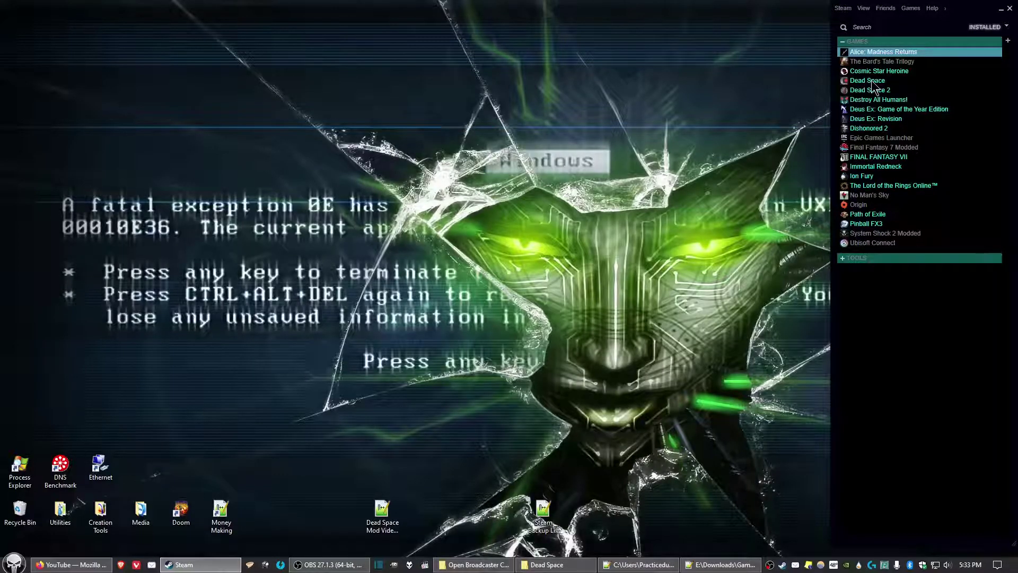
right_click(560, 246)
click(621, 328)
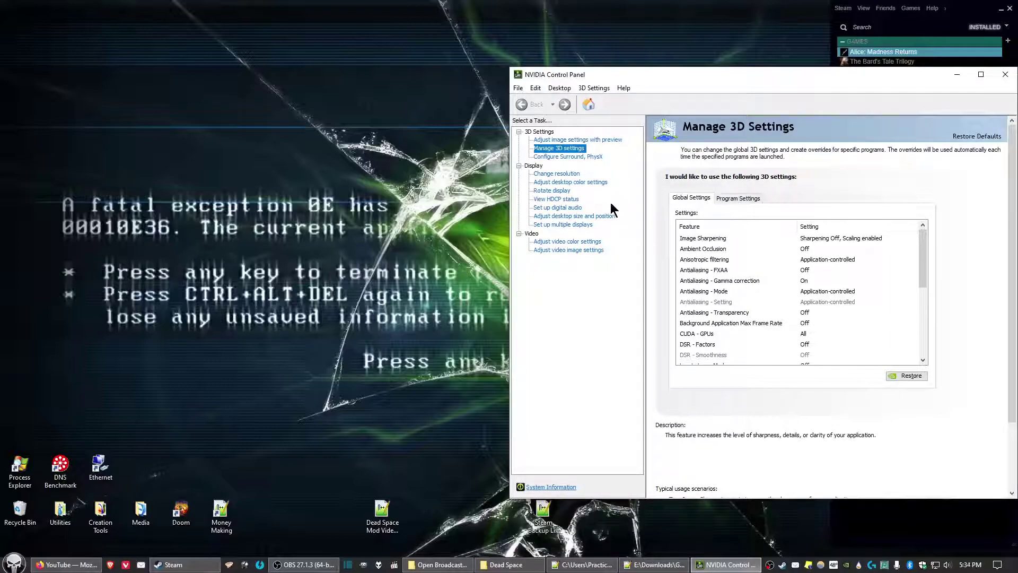
click(574, 227)
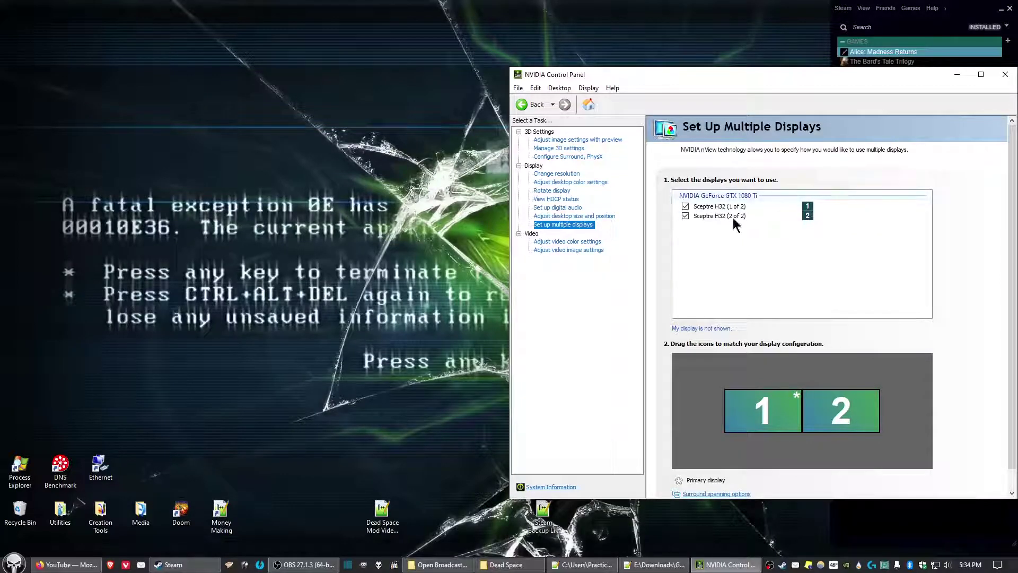
click(1006, 76)
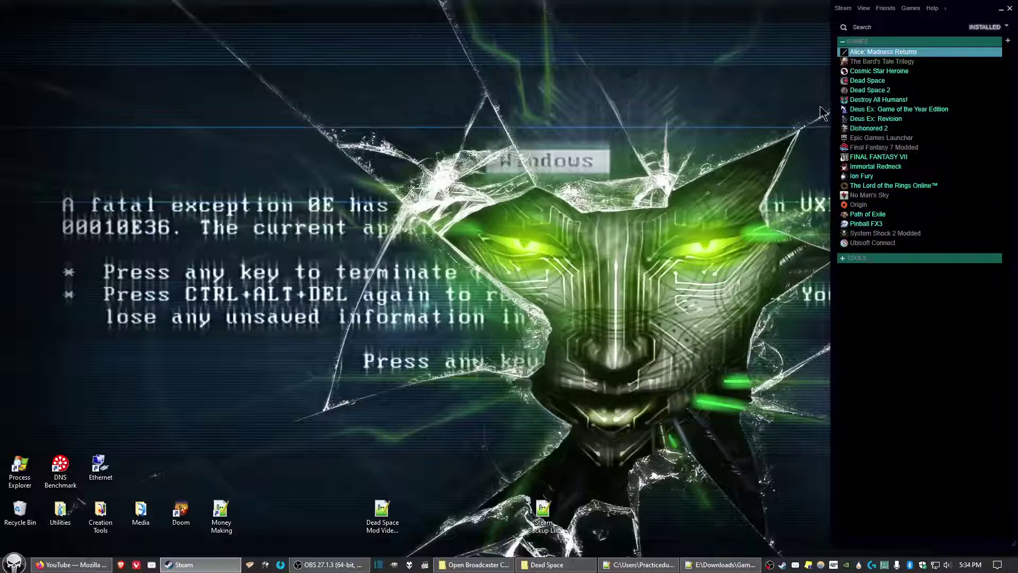
- Launch Dead Space from the Steam library and open the game's Visuals options
double_click(873, 82)
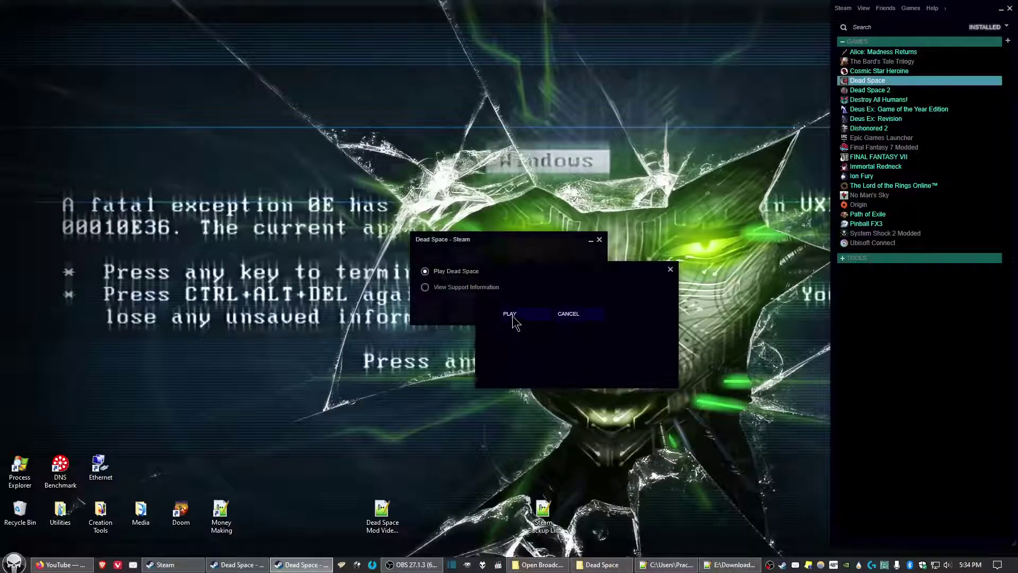
click(512, 315)
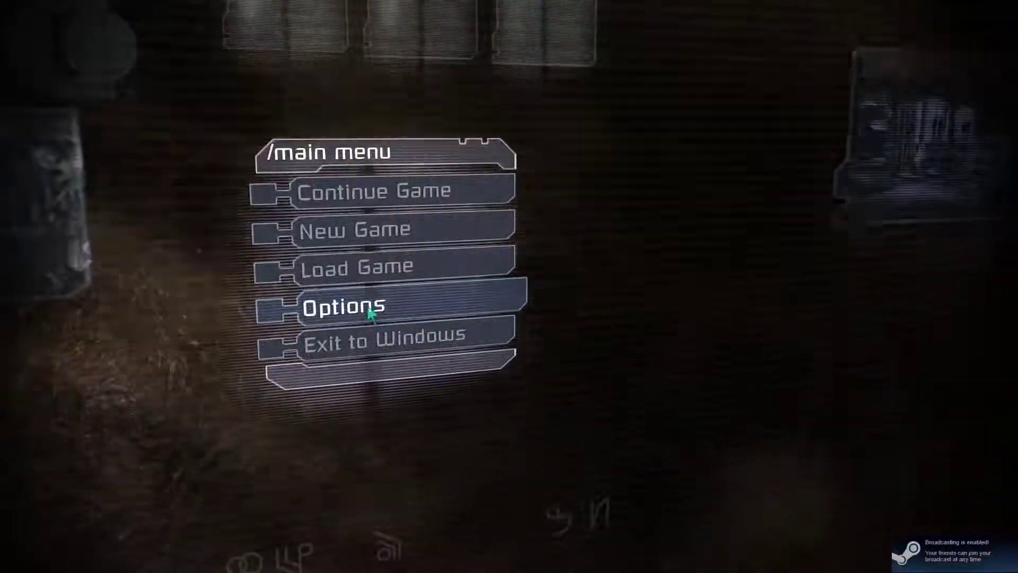
click(375, 305)
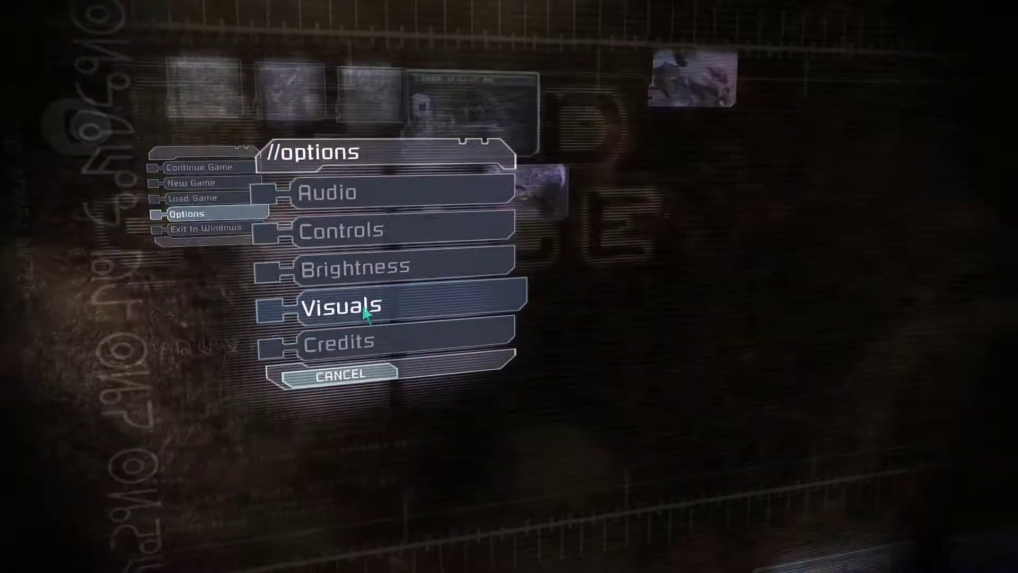
click(377, 305)
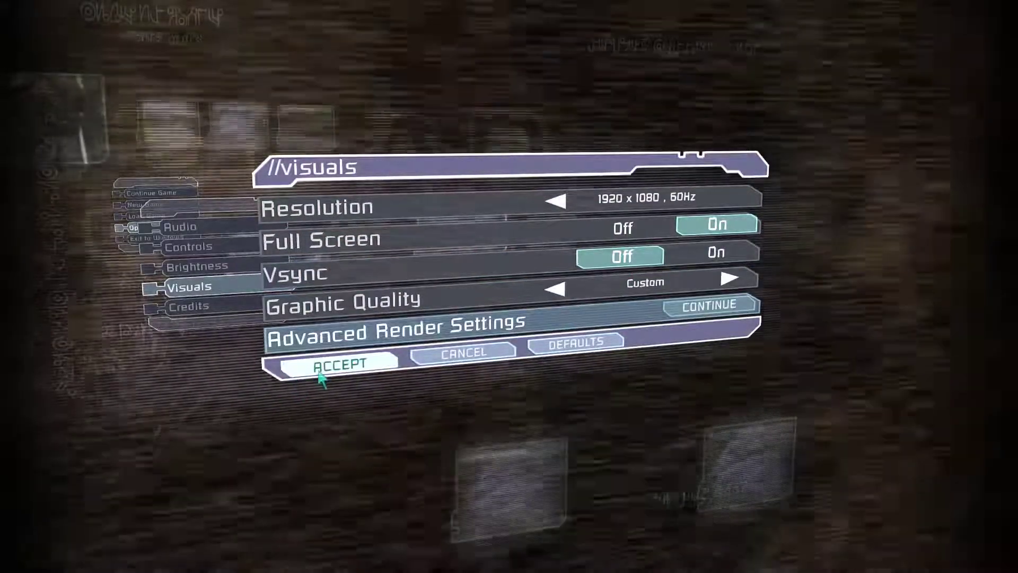
- Accept the Dead Space visual settings and exit the game to Windows
click(319, 374)
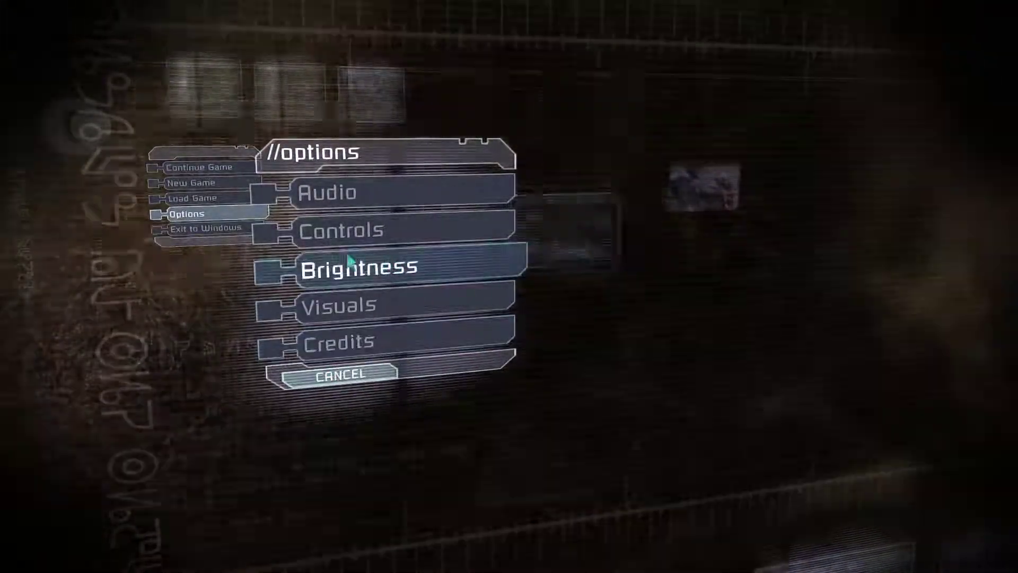
key(Escape)
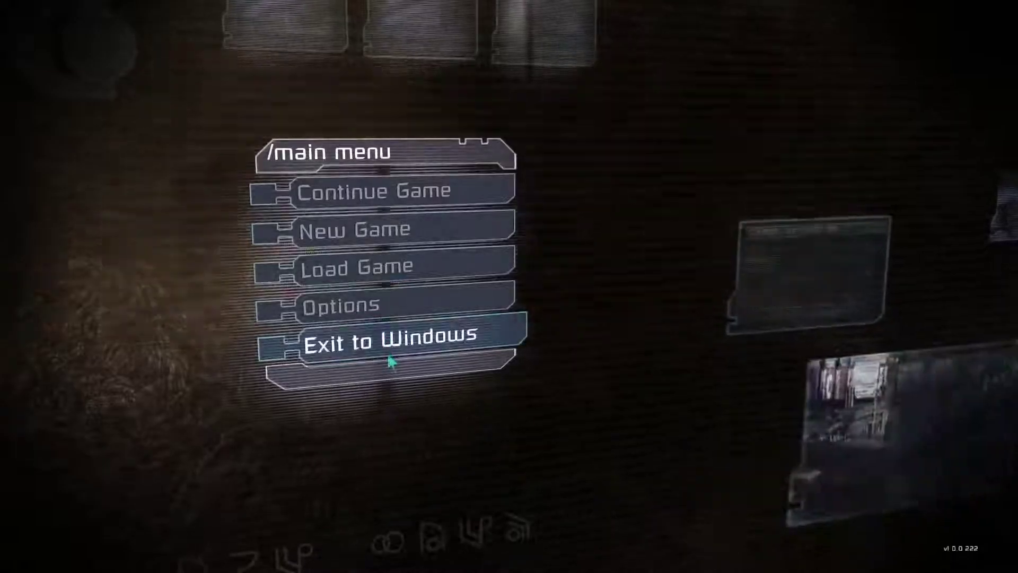
click(389, 350)
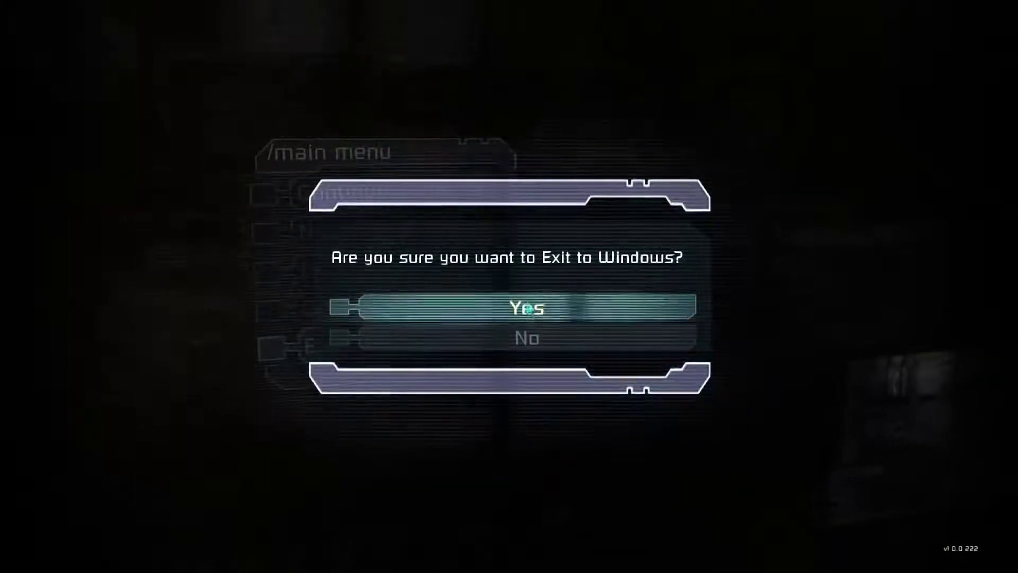
click(528, 306)
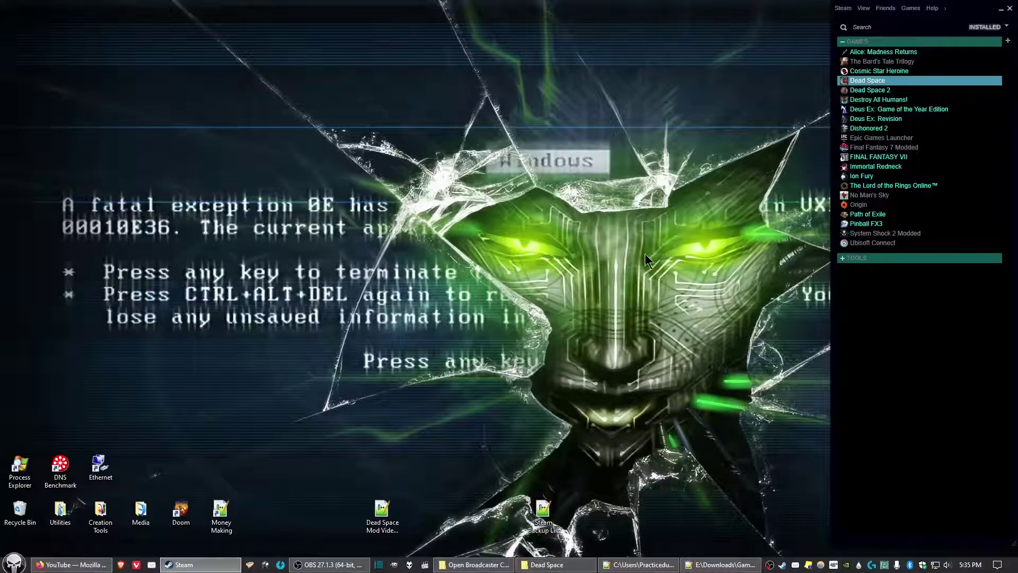
- Reopen the NVIDIA Control Panel to check the display configuration, and close it again
right_click(466, 225)
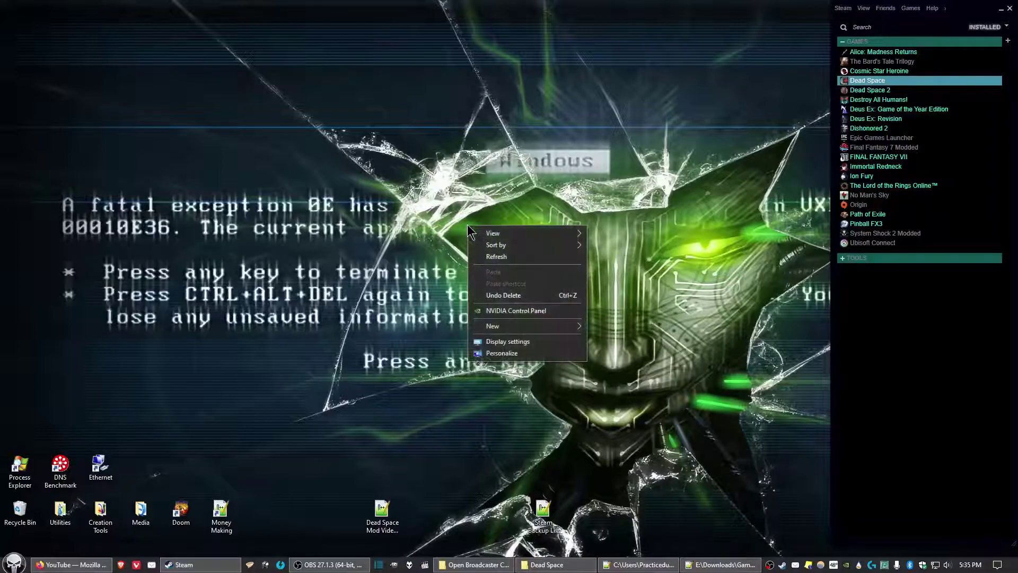
click(530, 311)
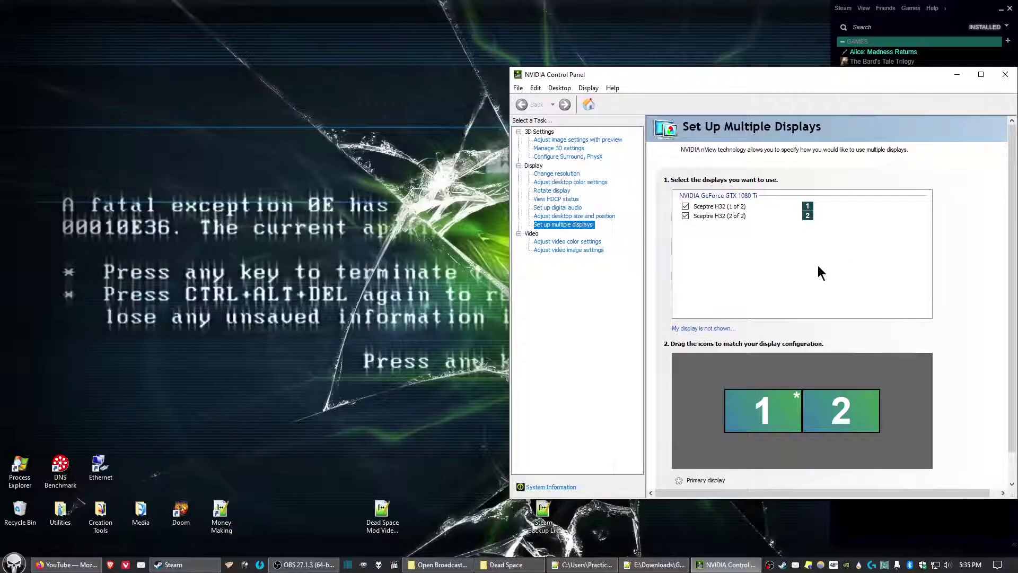
click(1006, 74)
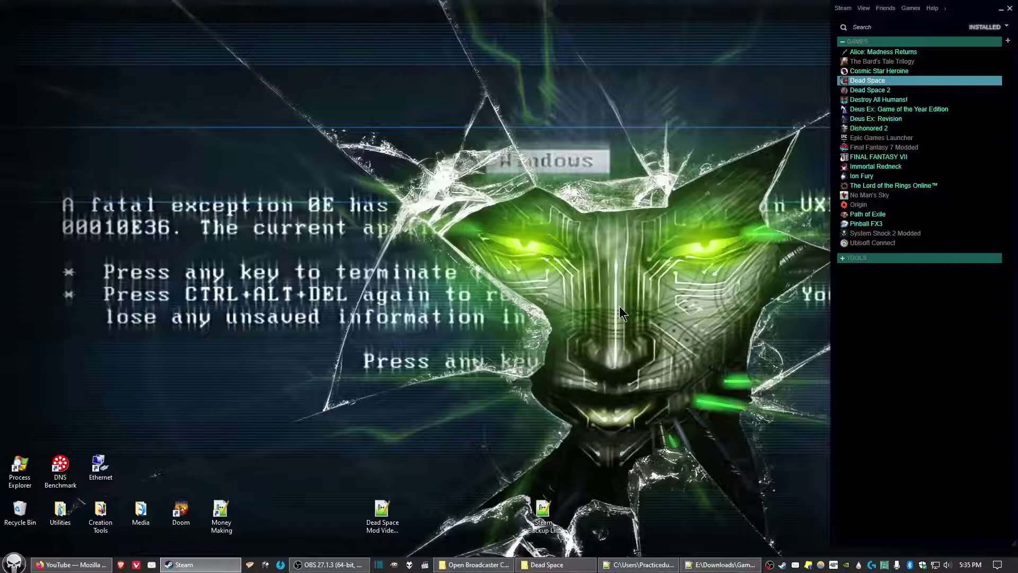
- Review the program-specific 3D settings for Dead Space (dead space.exe) in the NVIDIA Control Panel, down to the vertical sync entry
right_click(521, 268)
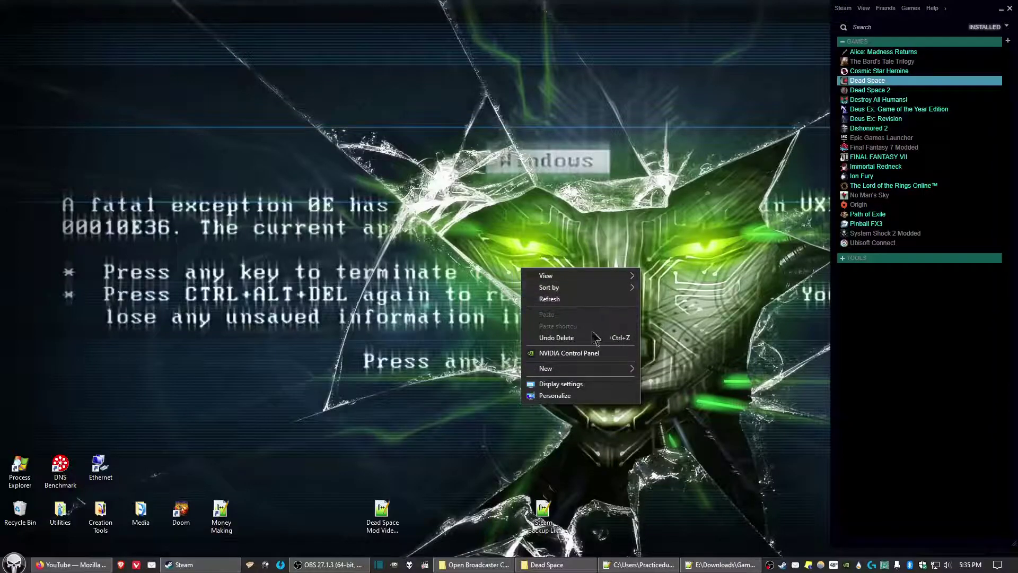
click(568, 353)
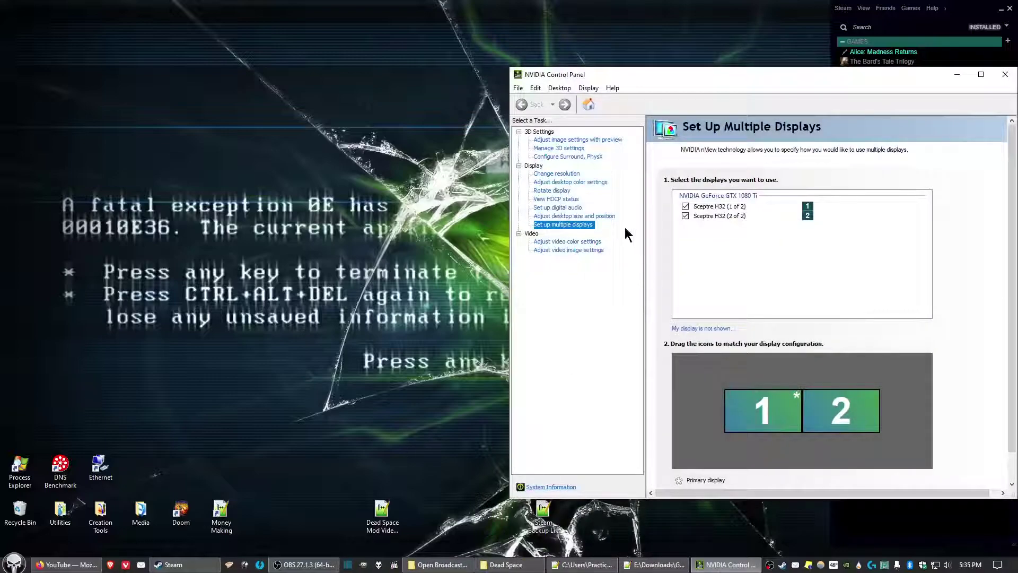
click(559, 148)
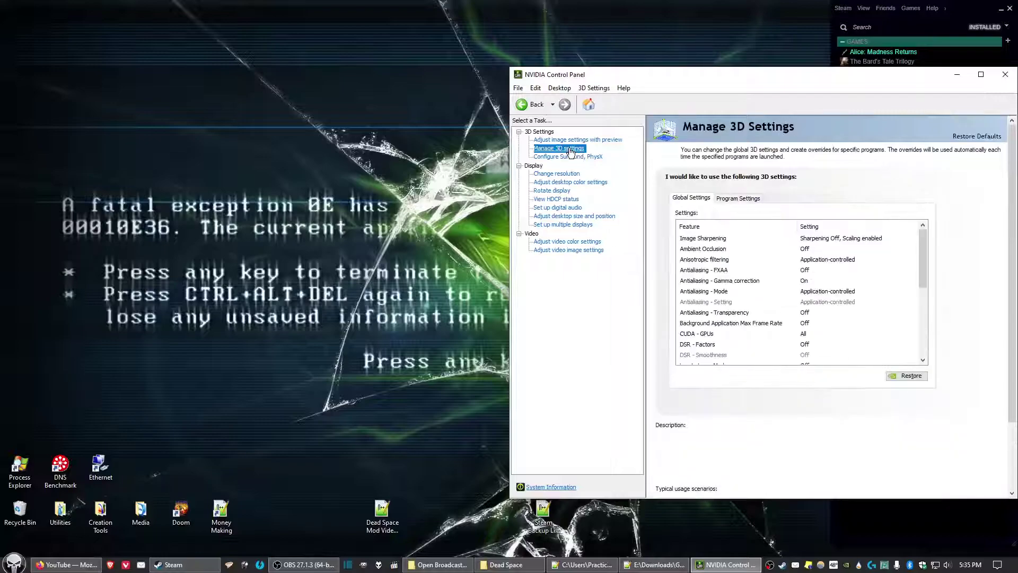
click(741, 198)
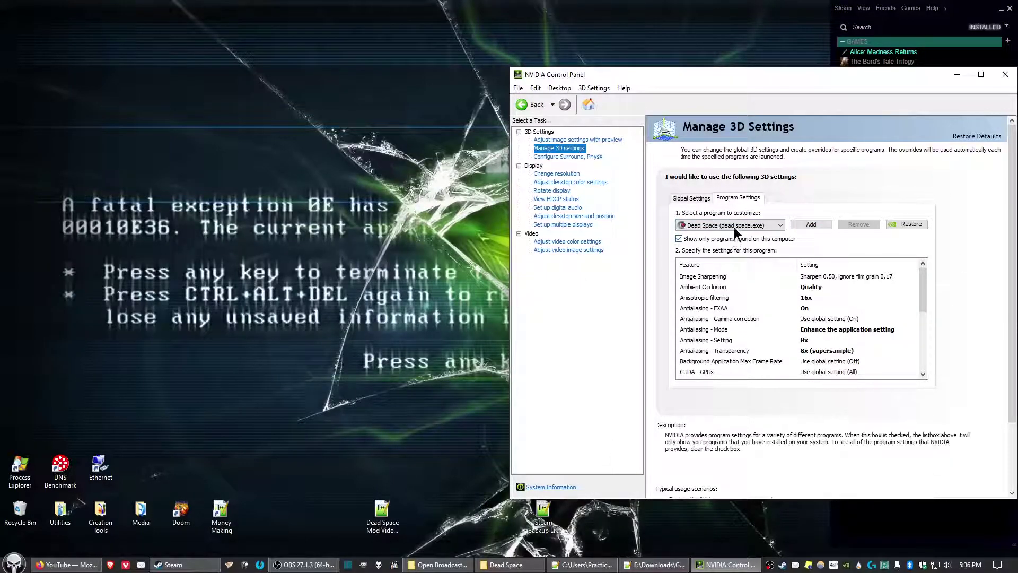
drag(923, 293, 924, 378)
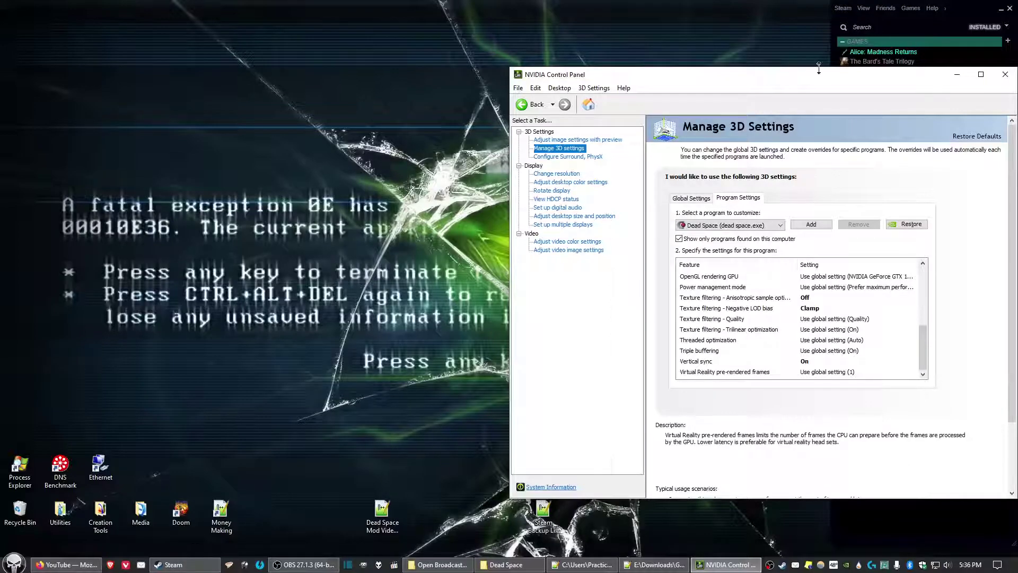
click(1005, 79)
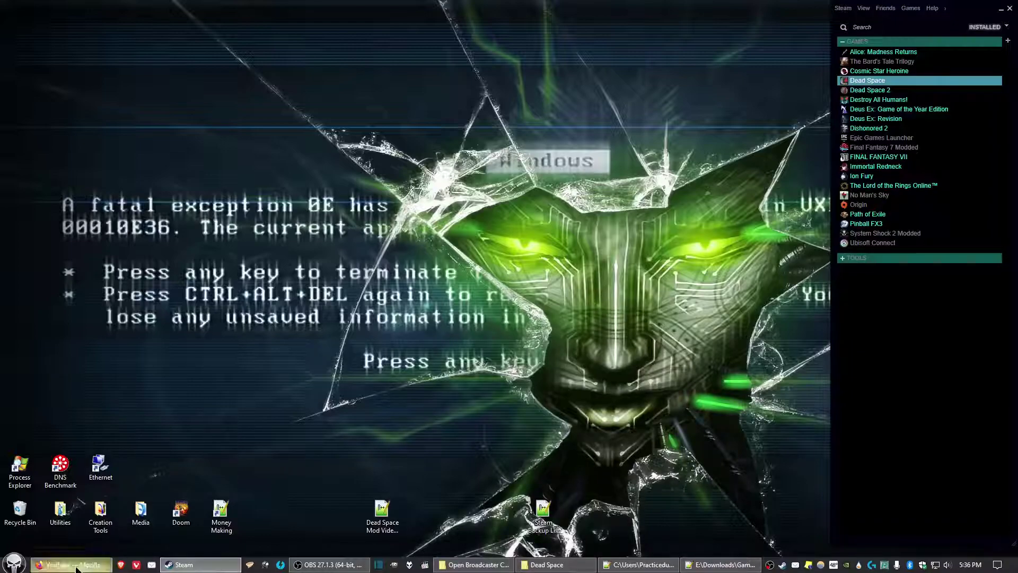
- Switch to Firefox, open Nexus Mods in a new maximized window, and go to the Dead Space mods page
click(97, 563)
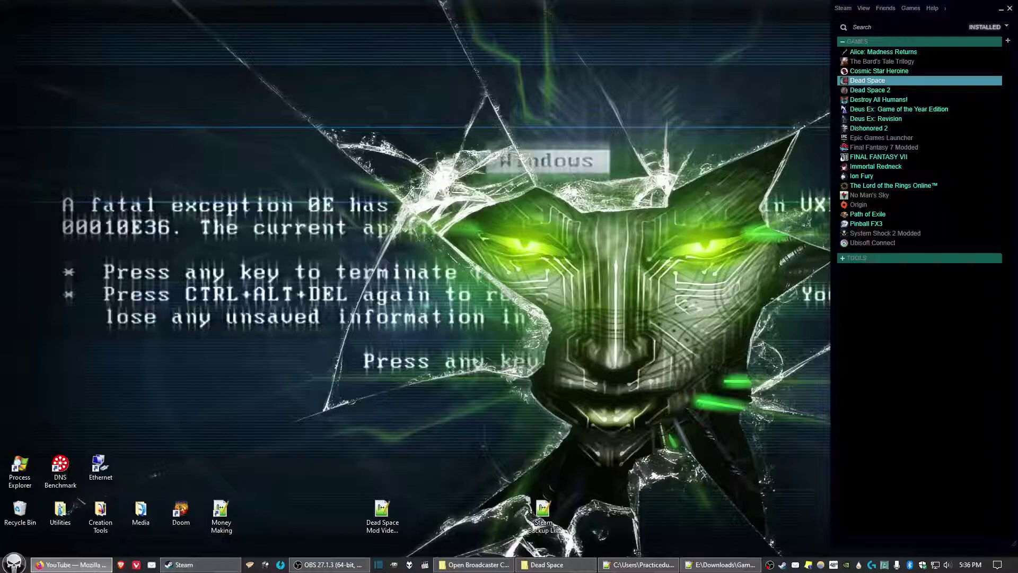
key(ctrl+t)
drag(0, 175, 418, 26)
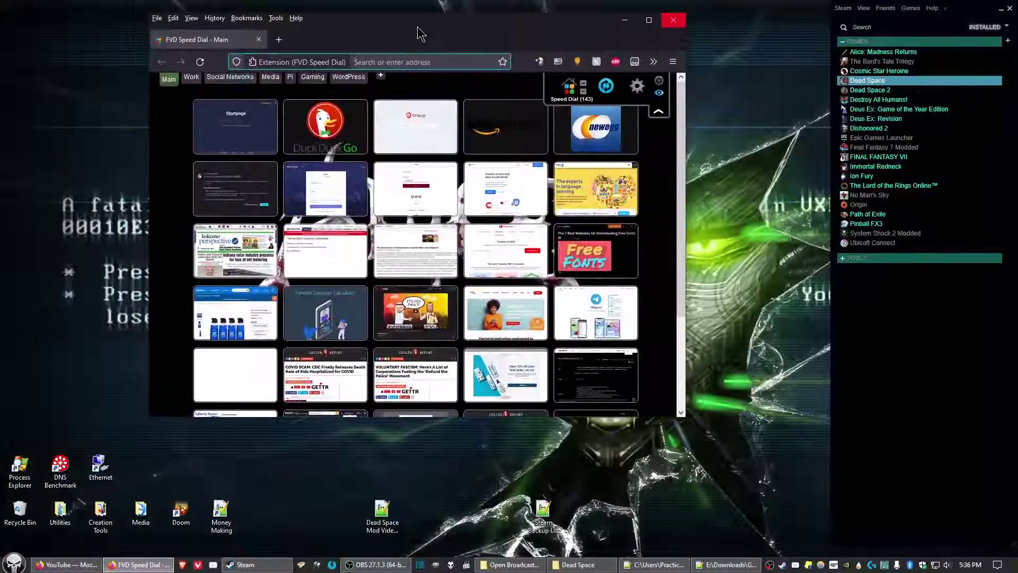
double_click(418, 27)
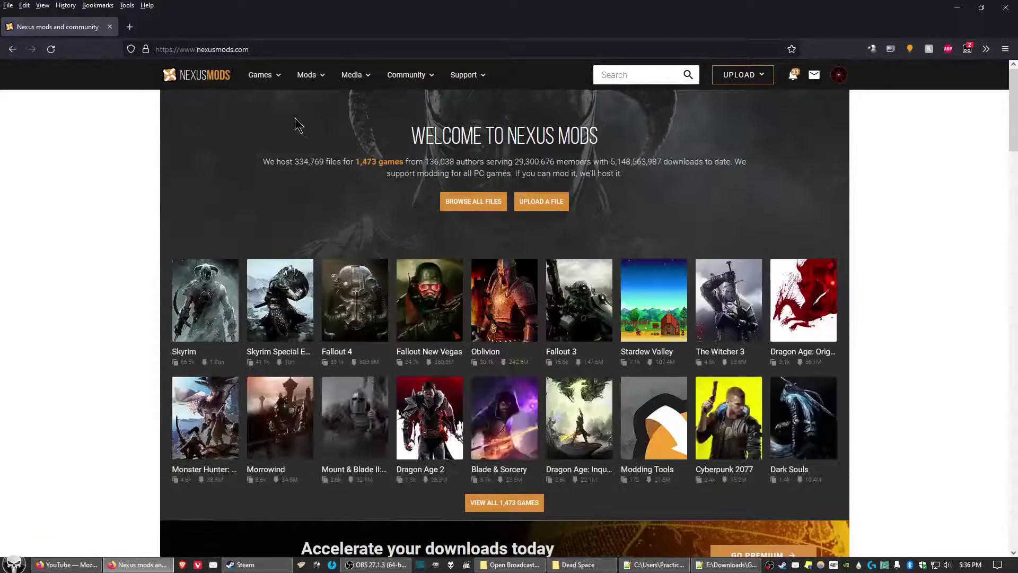
click(267, 77)
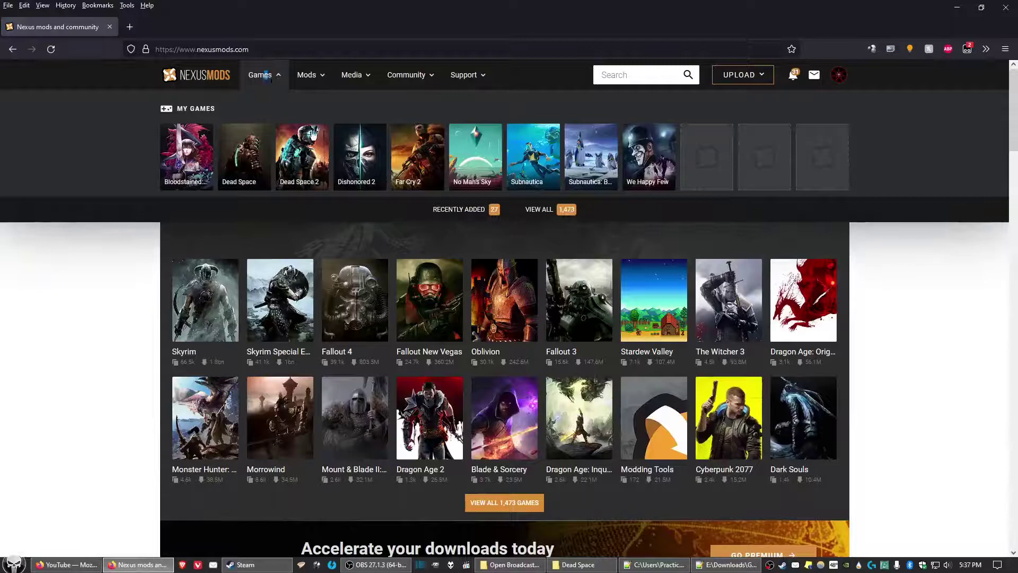
click(248, 168)
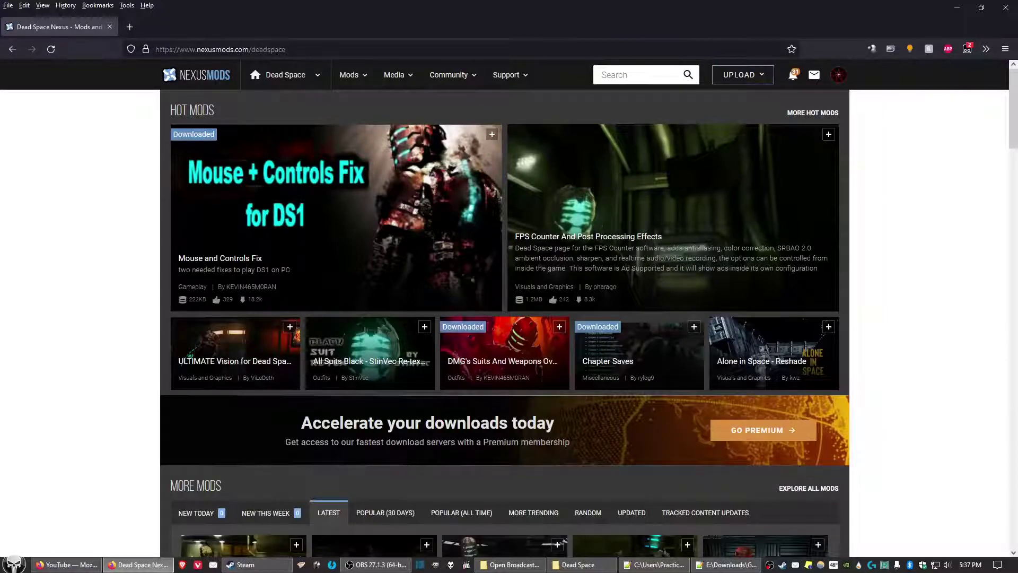
- Search the Dead Space mods for "control fix" and open the Mouse and Controls Fix mod page
key(alt+Tab)
key(alt+Tab)
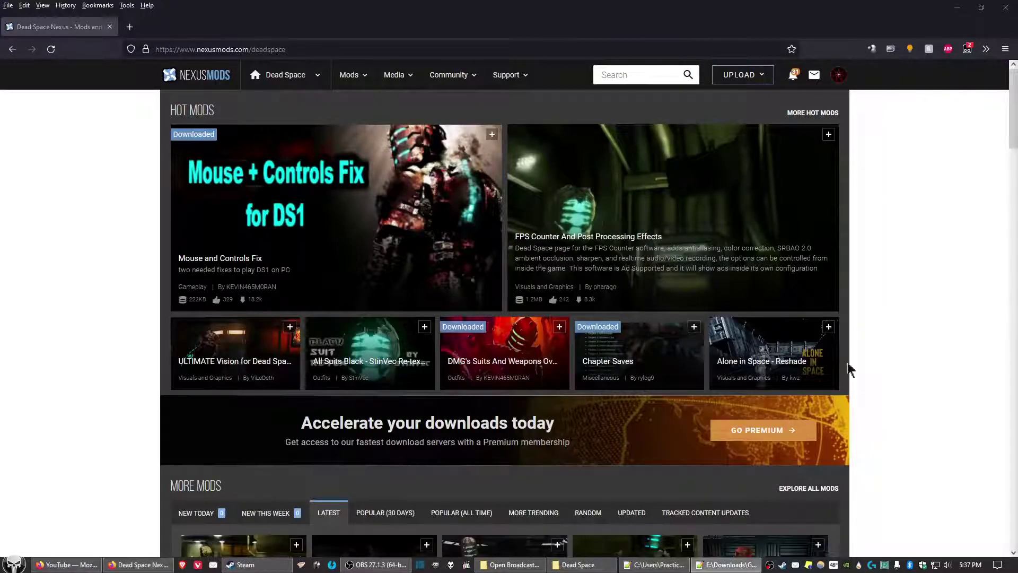
click(626, 77)
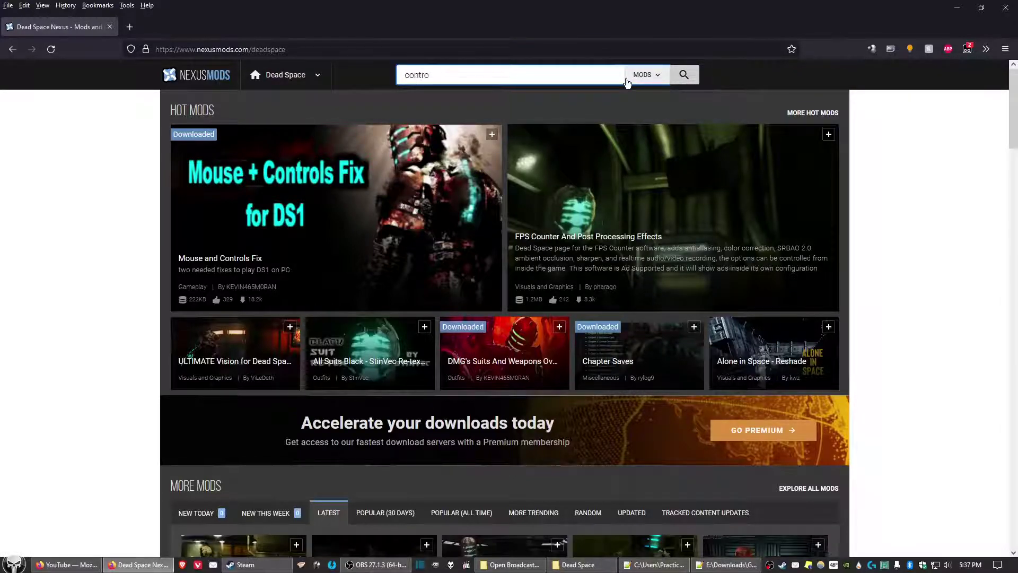
text(control fix)
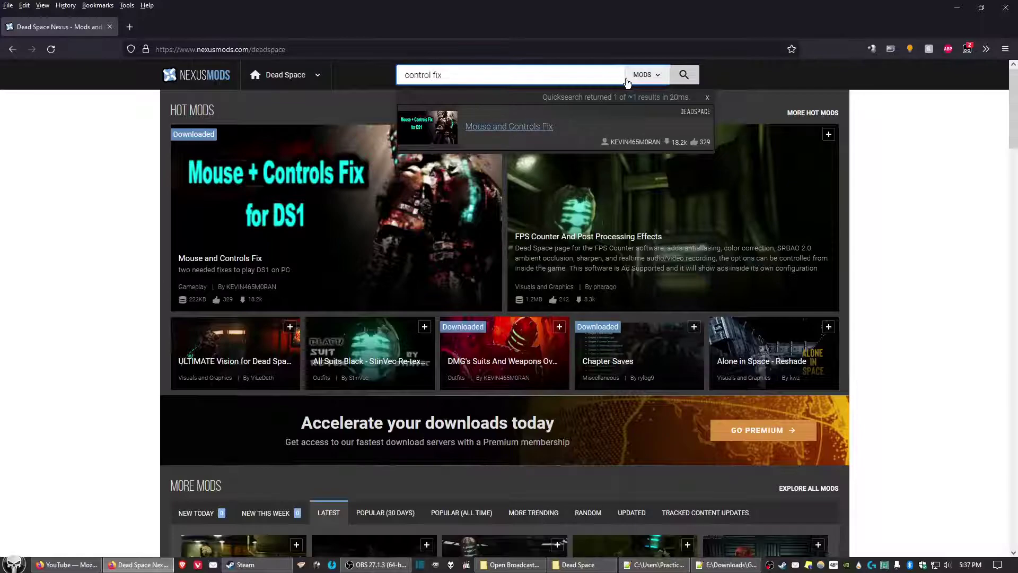
click(522, 135)
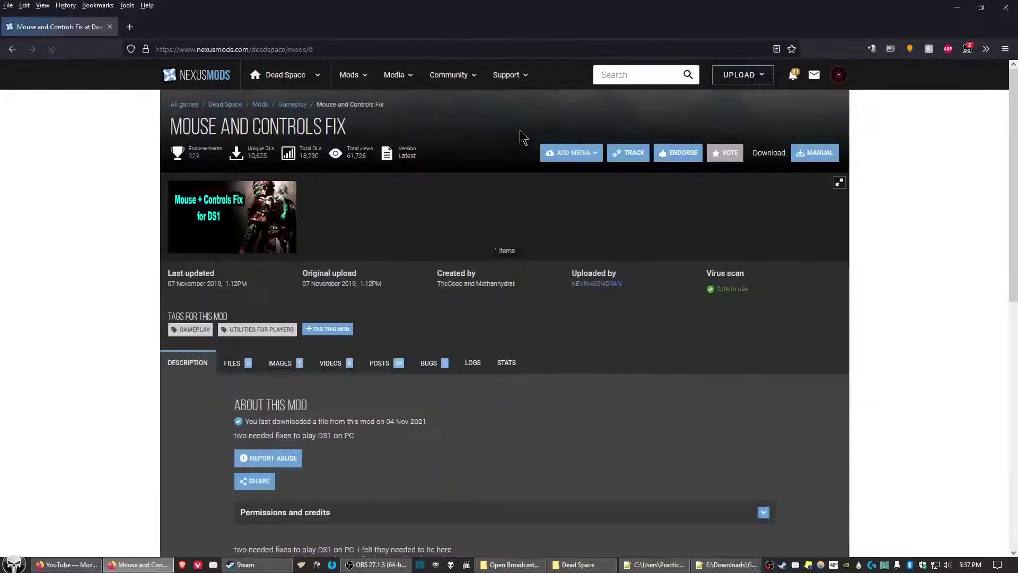
- Review the mod's description and the Controls Fix and Mouse Fix downloads with their install locations, and close the browser window
scroll(532, 220, down, 4)
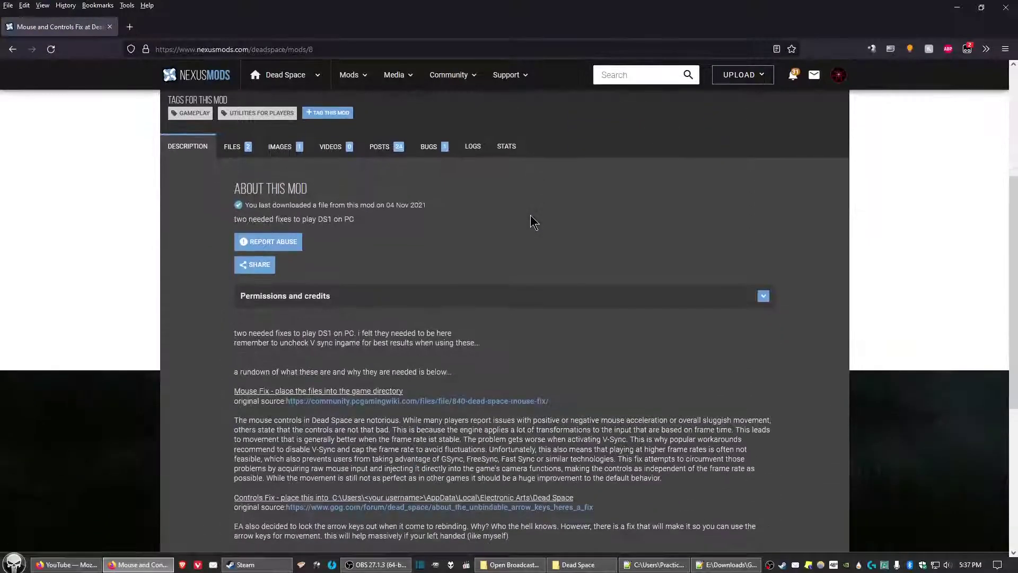
scroll(532, 220, up, 2)
click(241, 259)
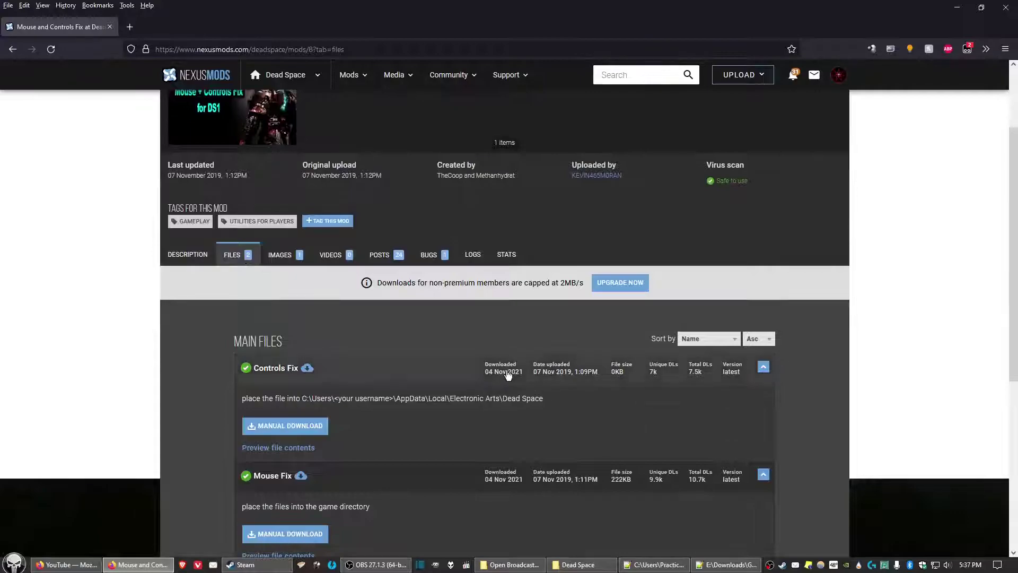
scroll(507, 371, down, 2)
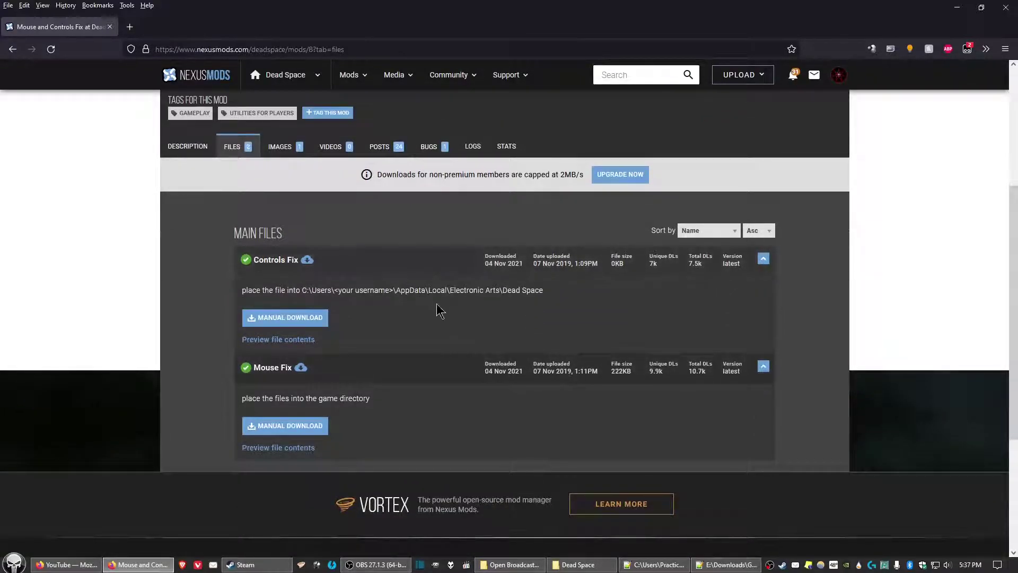
scroll(412, 305, up, 4)
scroll(379, 337, down, 4)
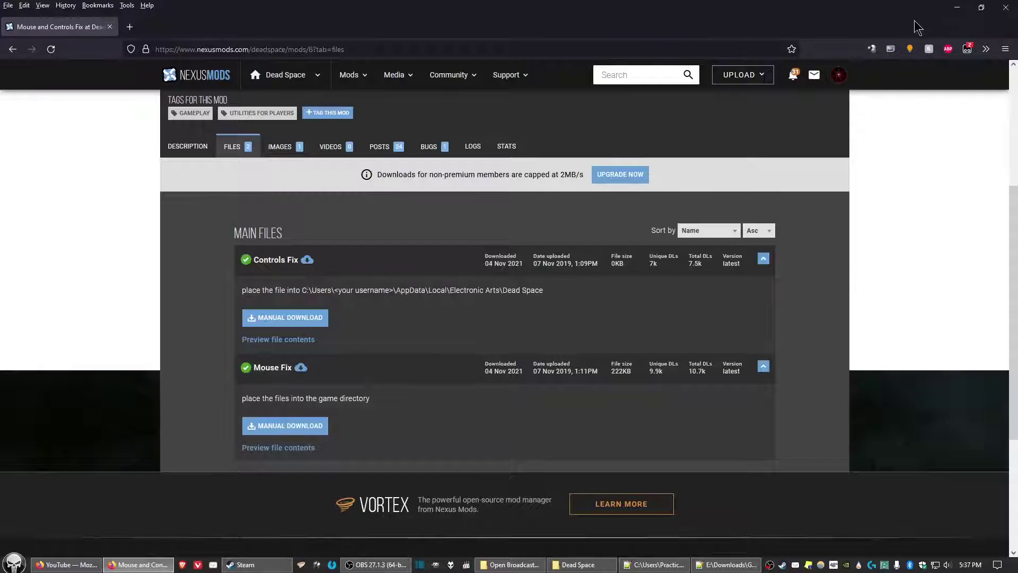
click(1005, 10)
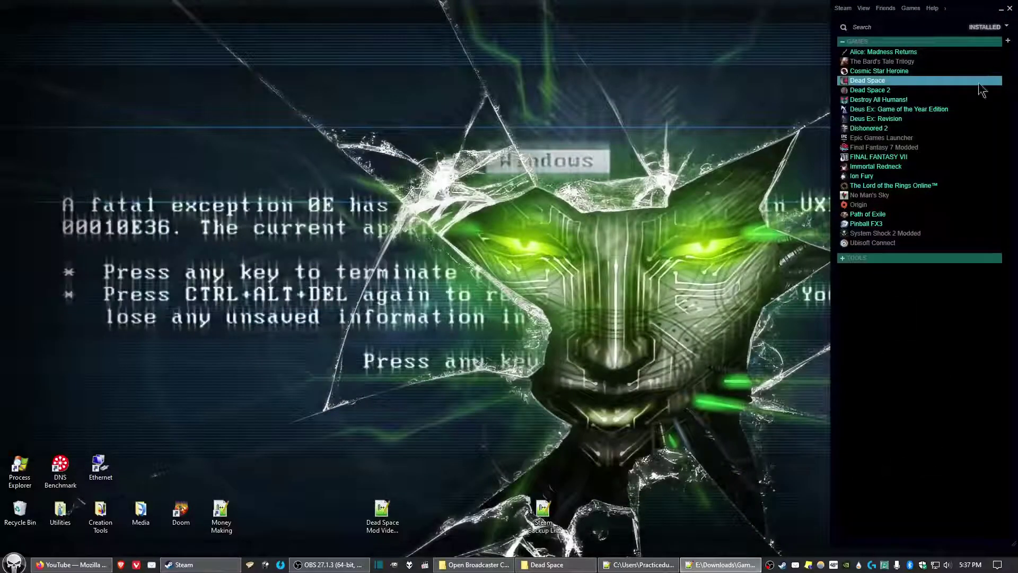
- Close the Steam window, open the Dead Space downloads folder, and extract Controls Fix-8-latest-1573150187.zip there with 7-Zip
click(1010, 8)
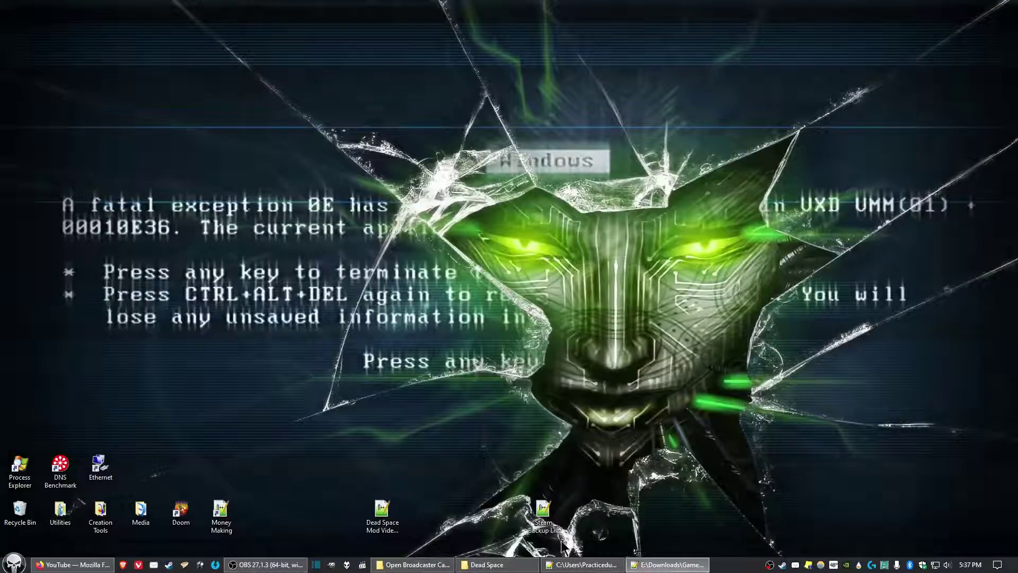
click(499, 566)
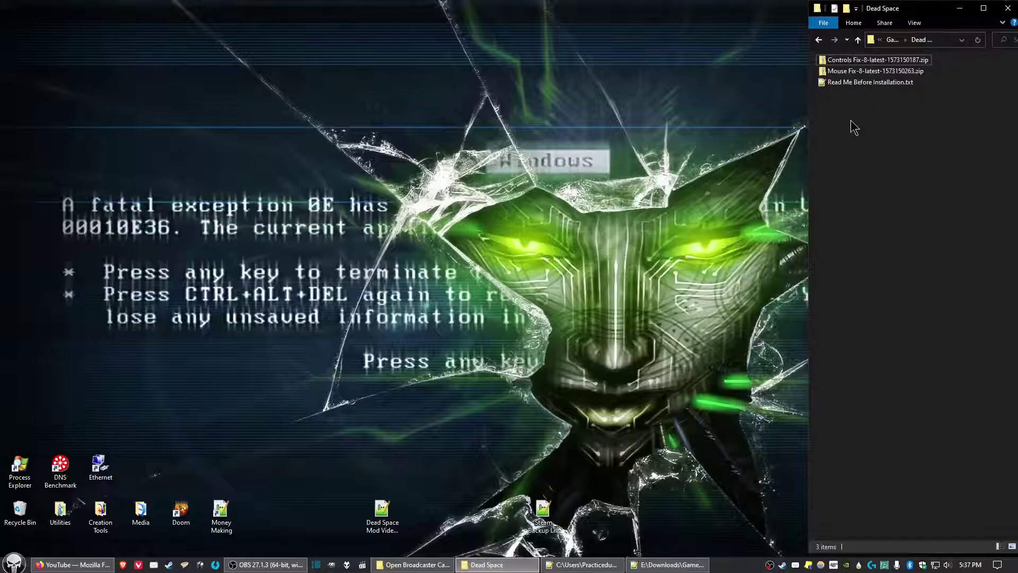
right_click(840, 59)
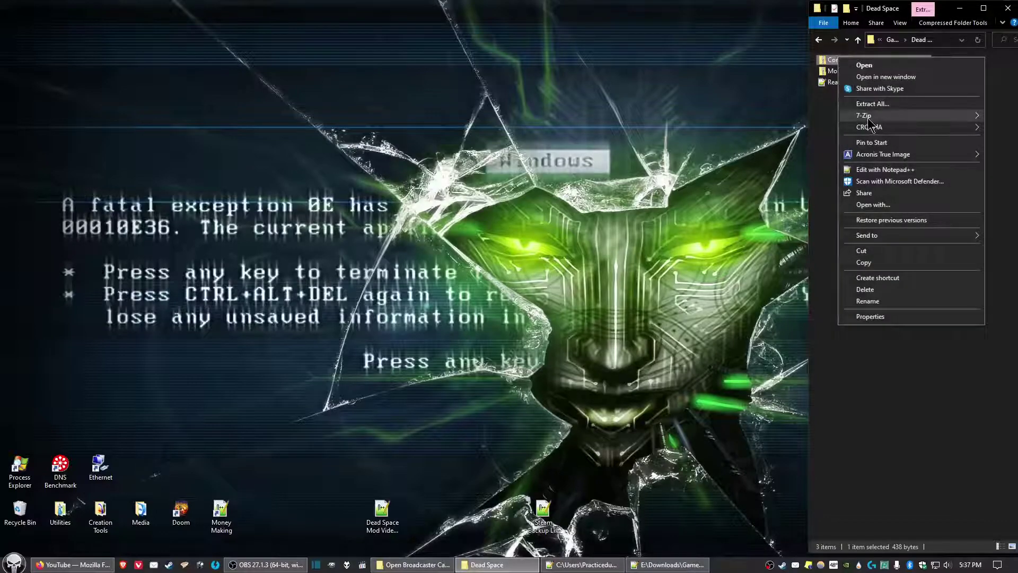
mouse_move(870, 116)
click(772, 152)
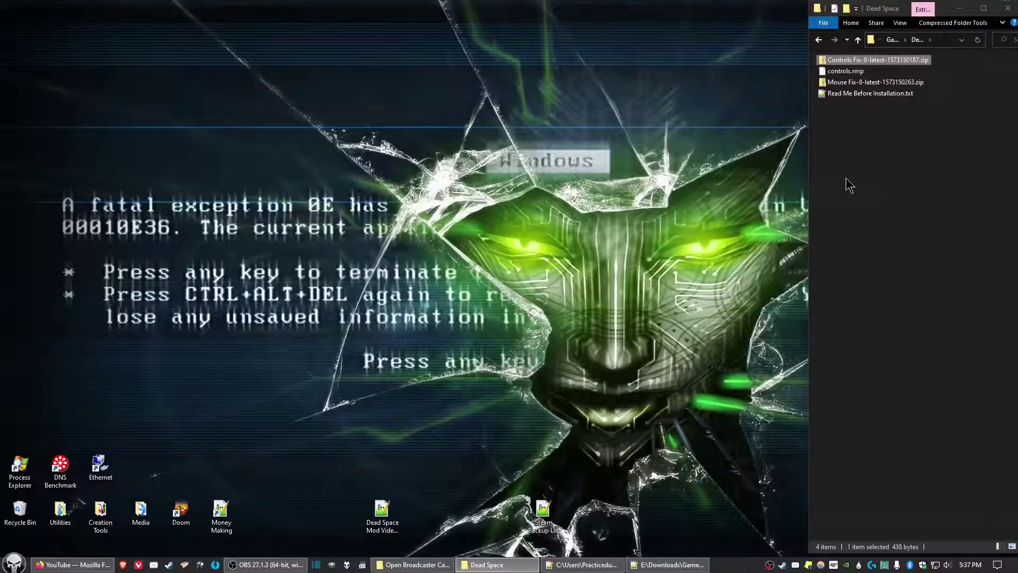
- Select the extracted controls.rmp and open its install location, AppData\Local\Electronic Arts\Dead Space in the user's profile folder
click(856, 74)
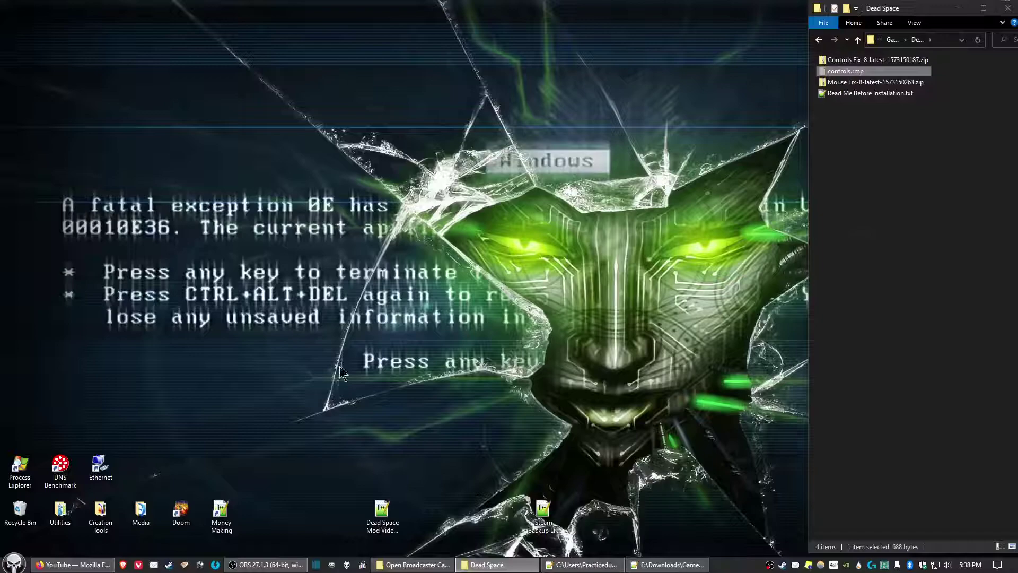
click(14, 563)
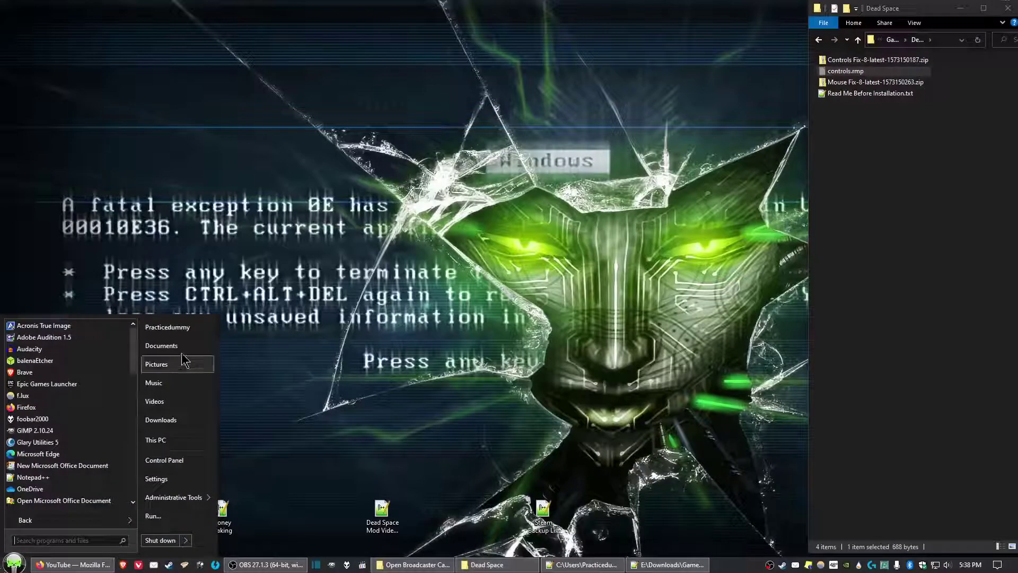
click(180, 328)
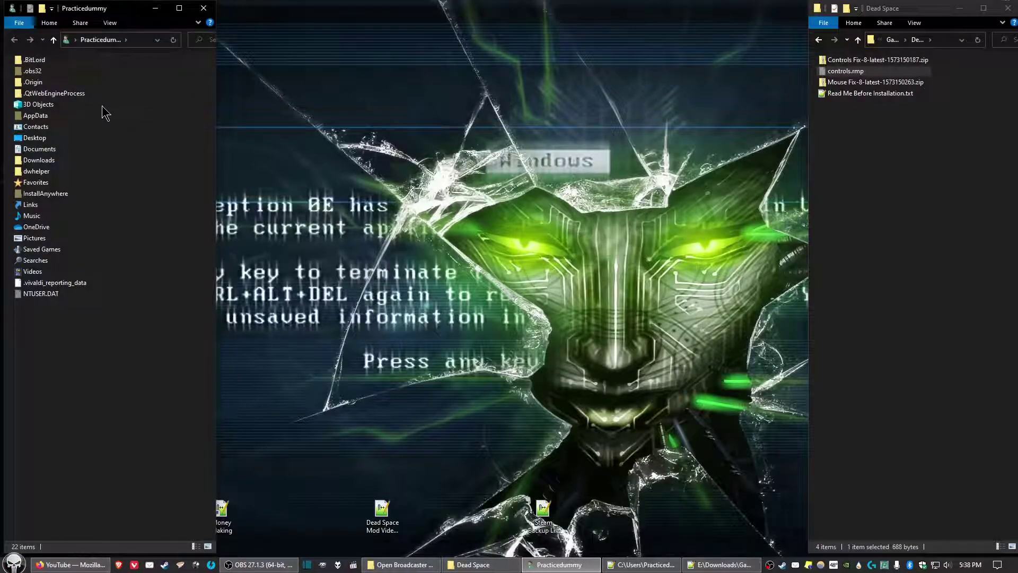
double_click(41, 116)
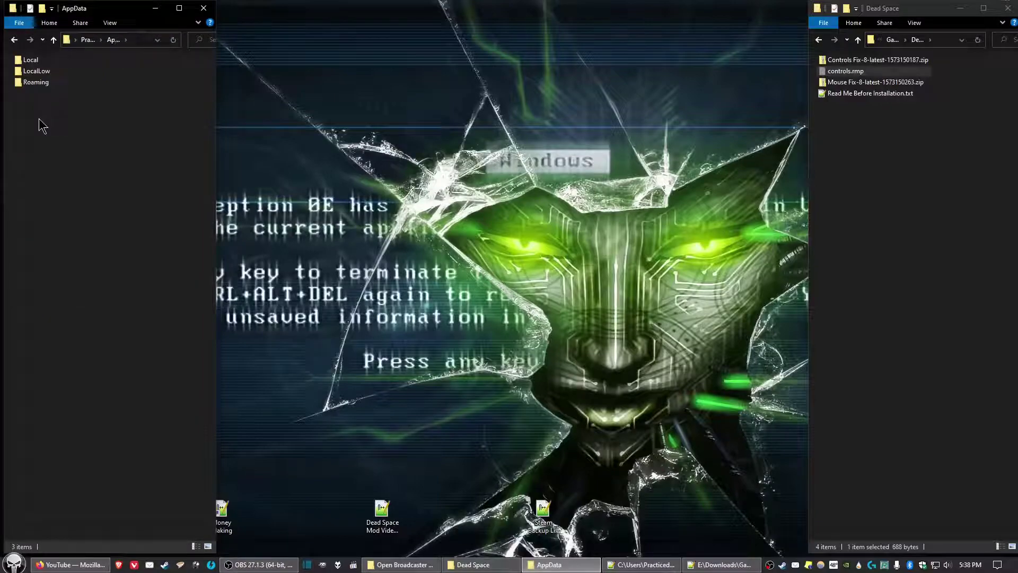
double_click(36, 63)
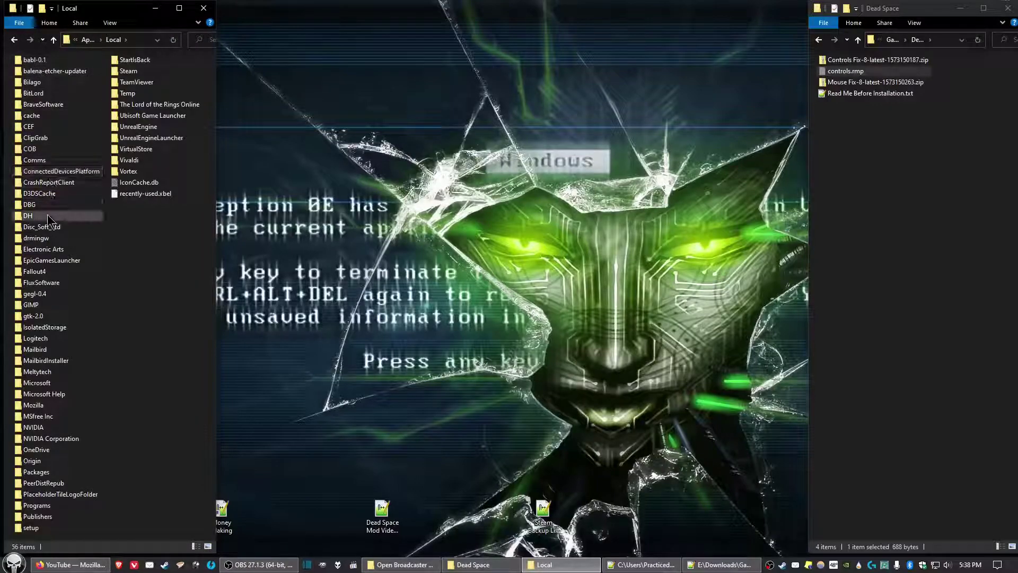
double_click(48, 251)
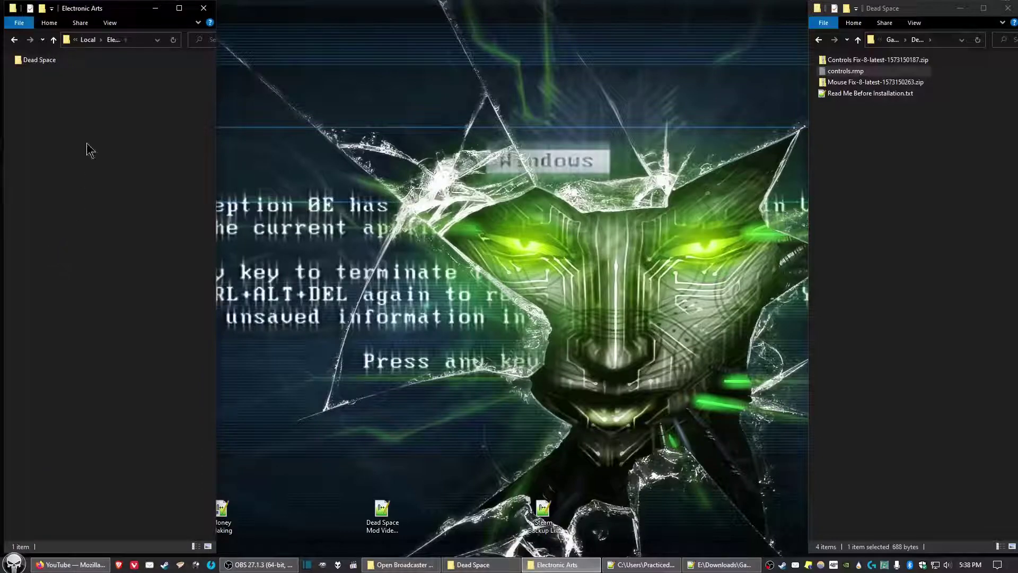
double_click(51, 62)
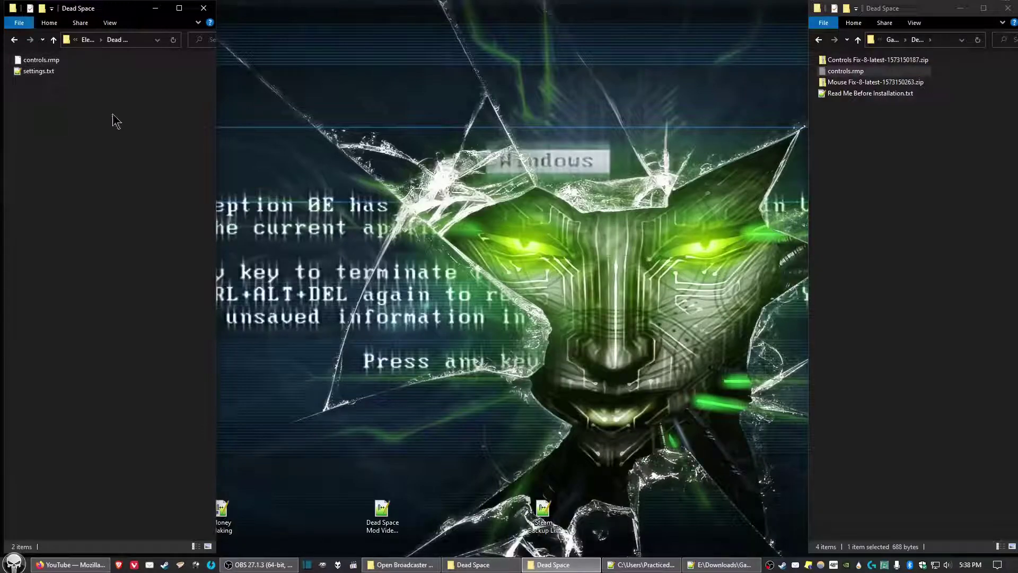
- Close the install location window and delete the extracted controls.rmp from the downloads folder
click(204, 8)
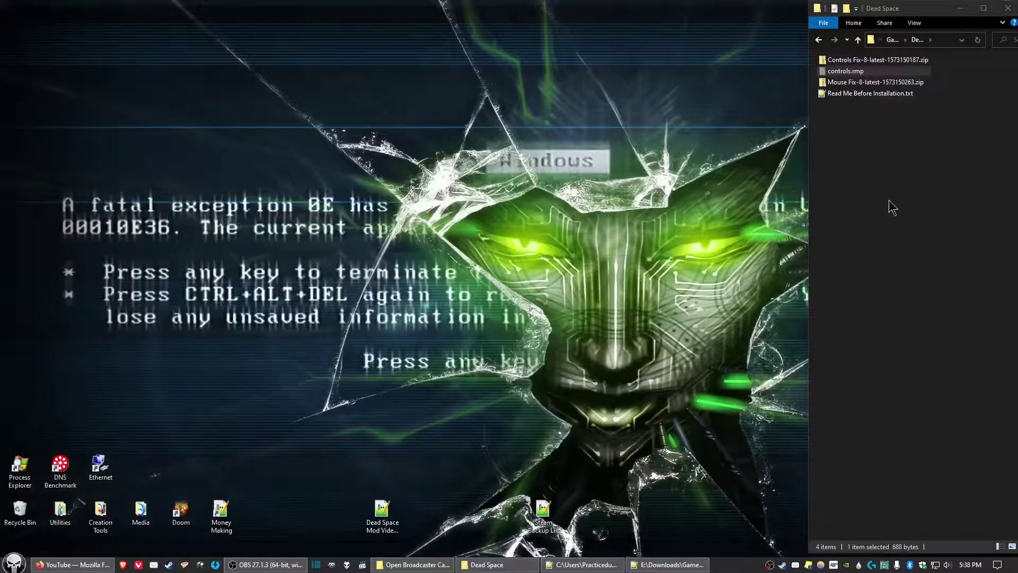
key(Delete)
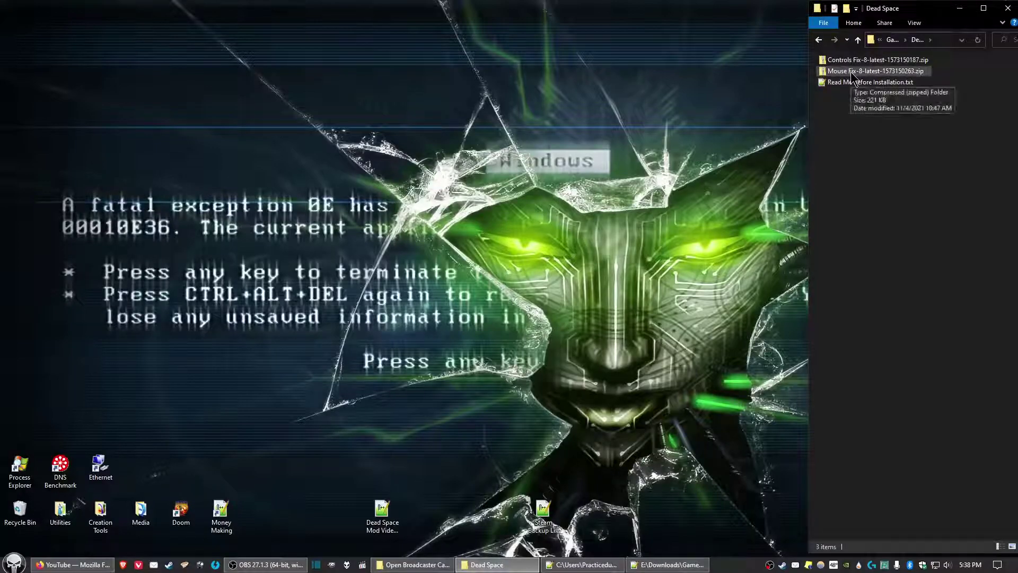
- Extract Mouse Fix-8-latest-1573150263.zip in place with 7-Zip and select dinput8.dll, README.md and README.pdf
click(851, 72)
right_click(850, 71)
mouse_move(886, 132)
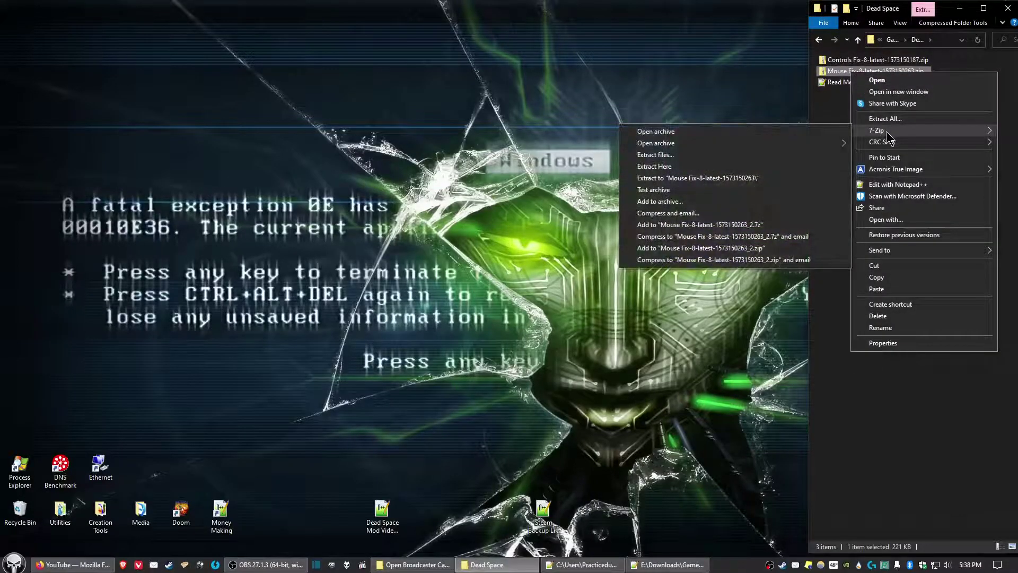
click(776, 167)
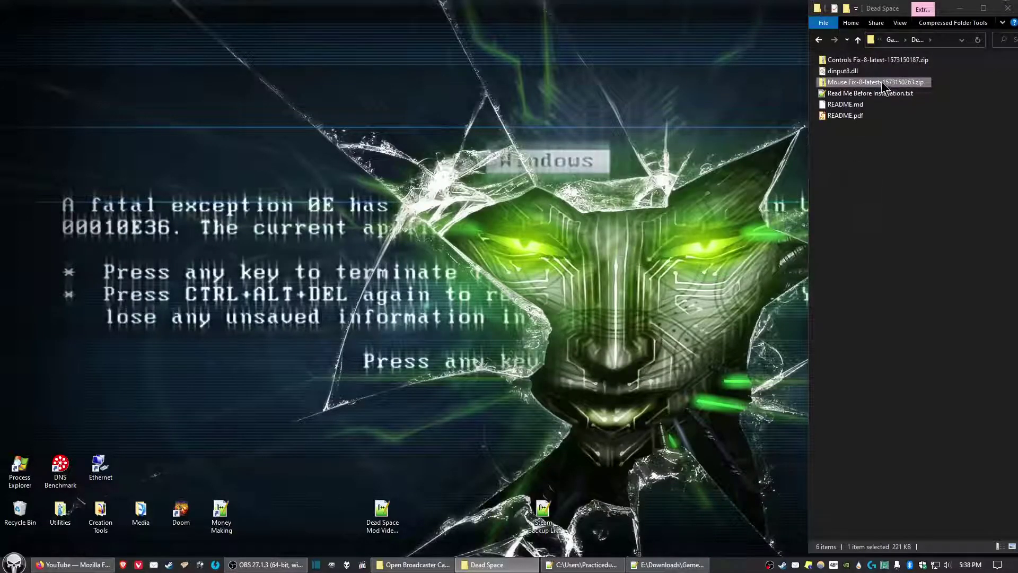
click(854, 73)
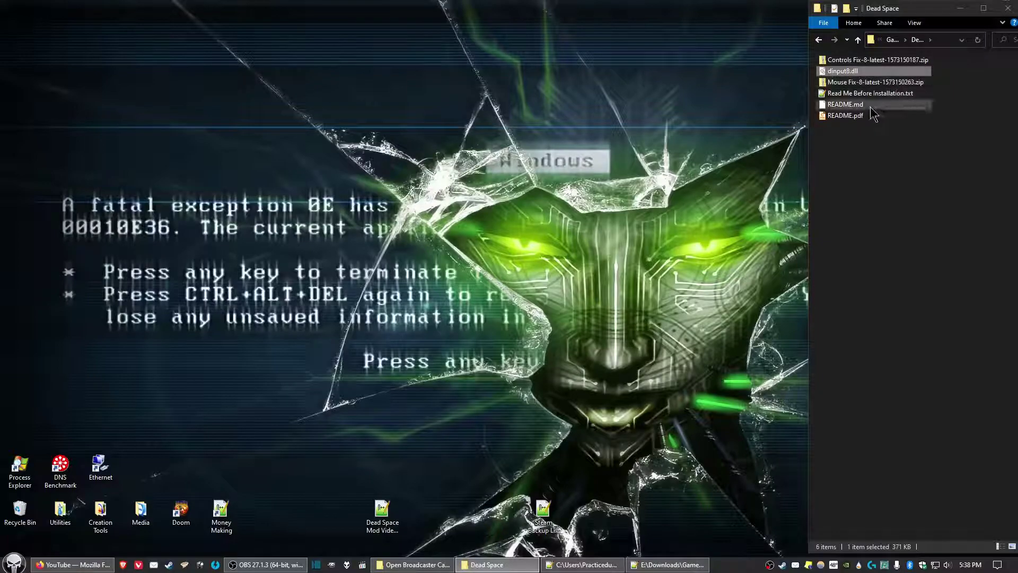
ctrl+click(853, 105)
ctrl+click(858, 116)
ctrl+click(859, 117)
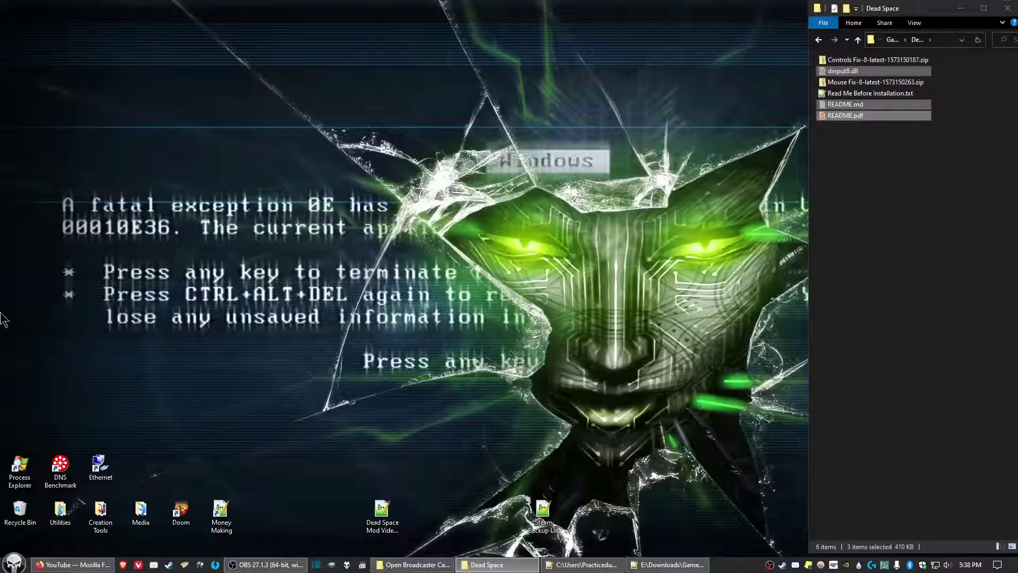
- Browse to the game's install folder C:\Steam\steamapps\common\Dead Space, check where the mouse fix files go, and close the window
click(14, 563)
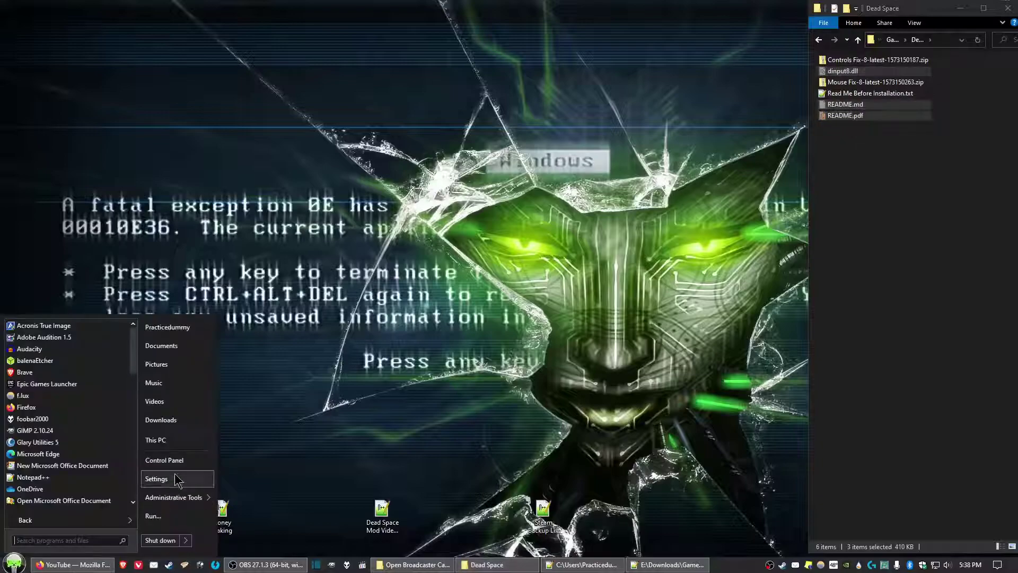
click(176, 446)
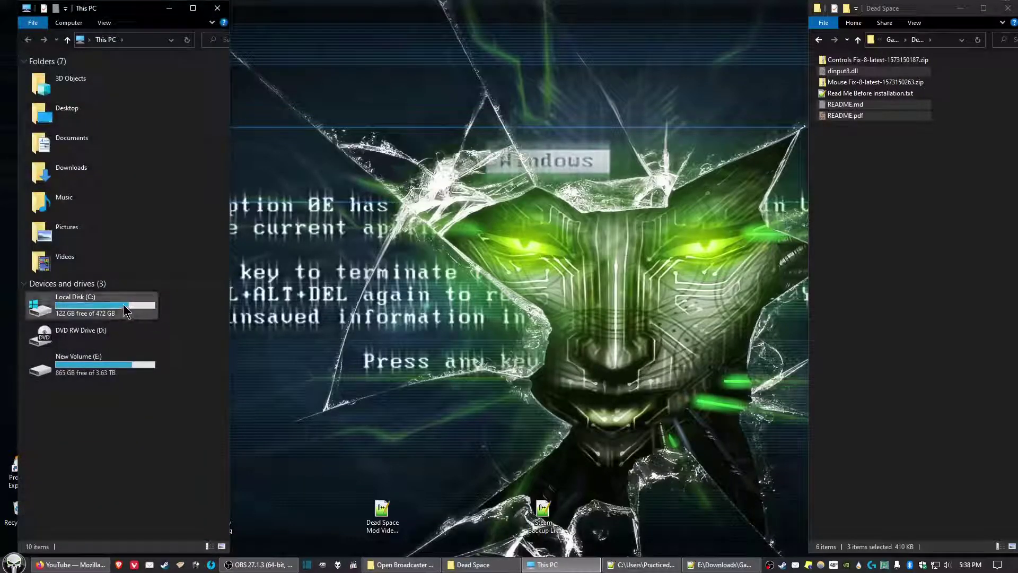
double_click(113, 308)
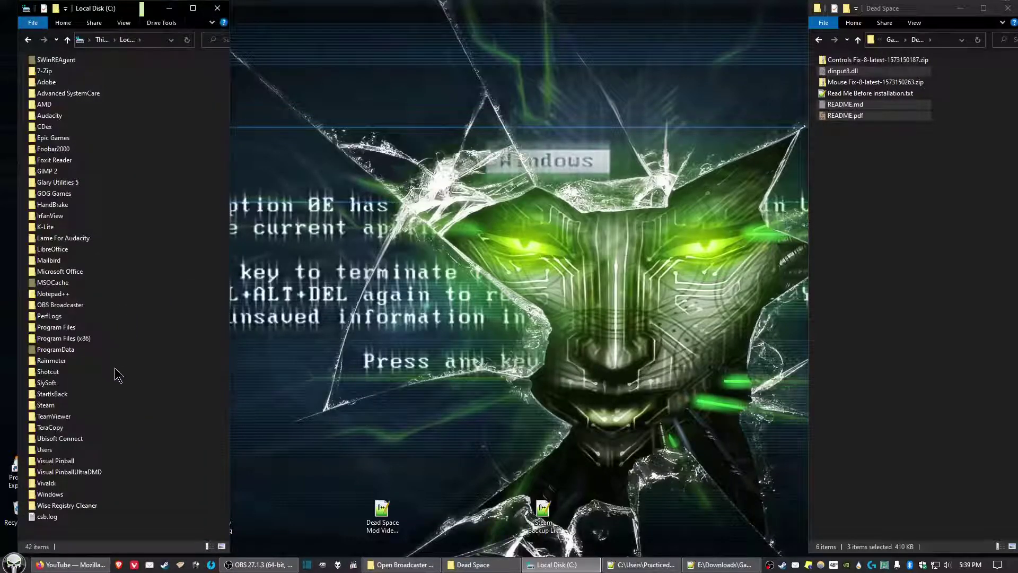
double_click(50, 405)
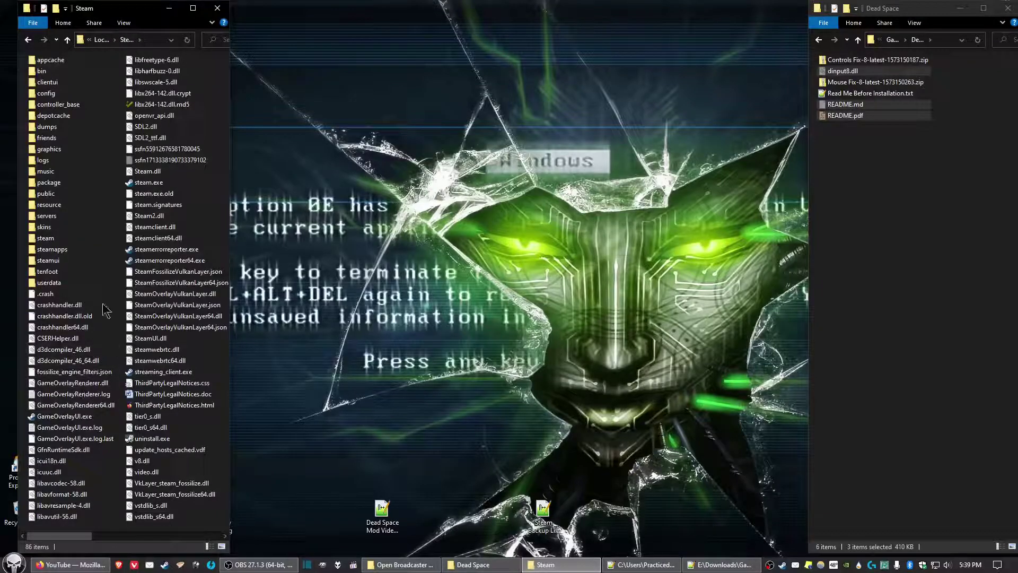
double_click(56, 252)
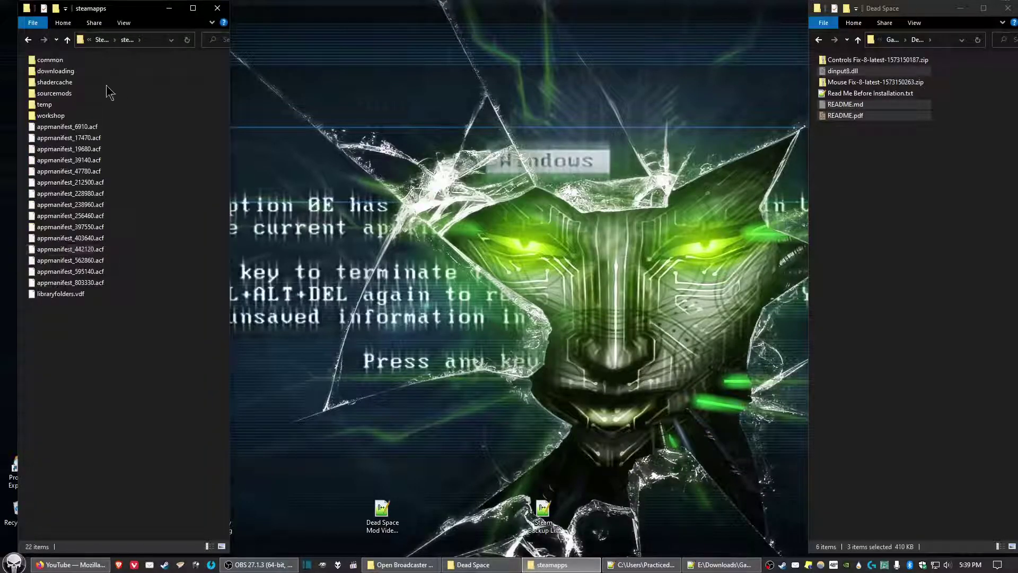
click(52, 61)
double_click(52, 61)
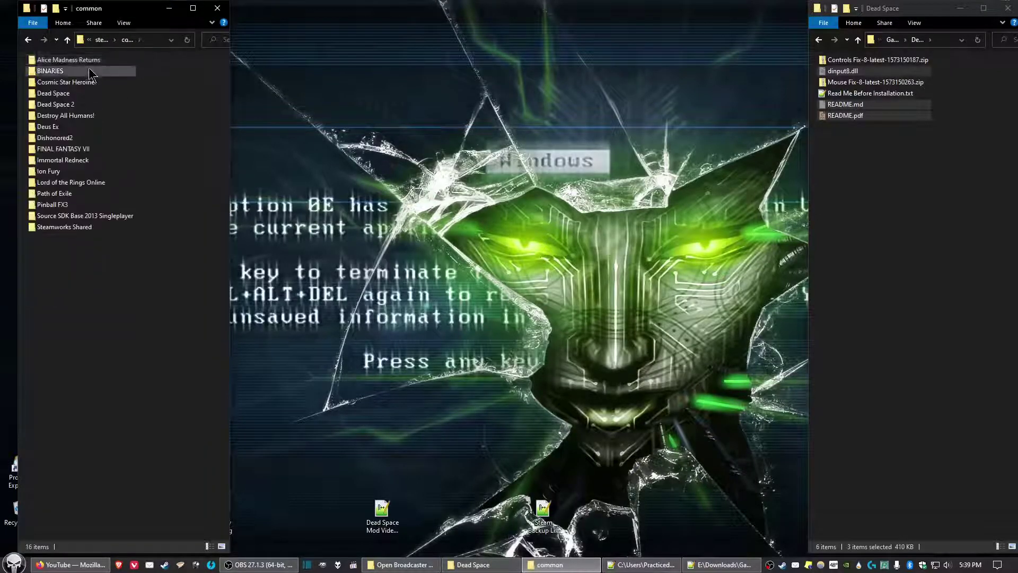
double_click(65, 95)
right_click(109, 472)
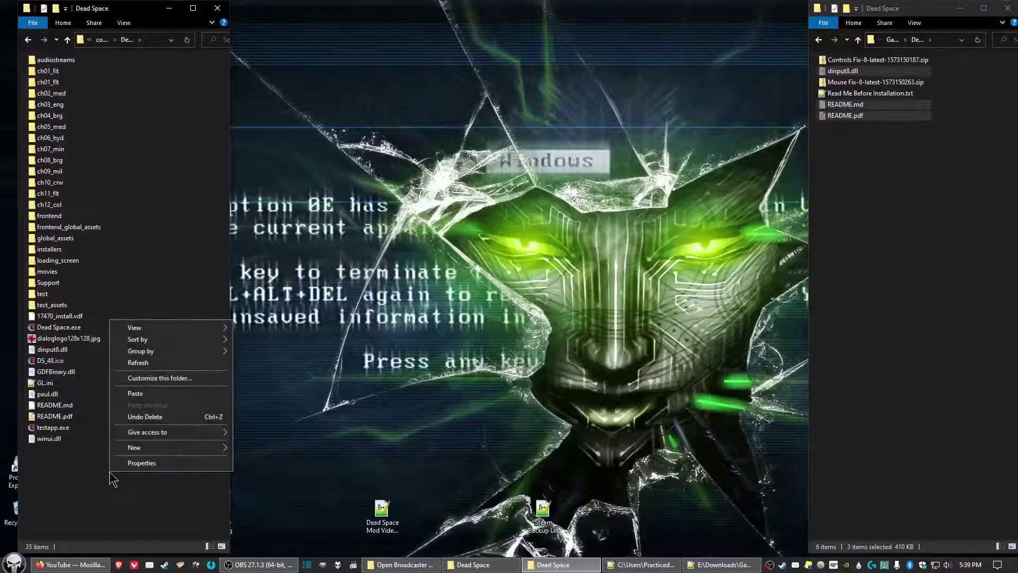
click(110, 524)
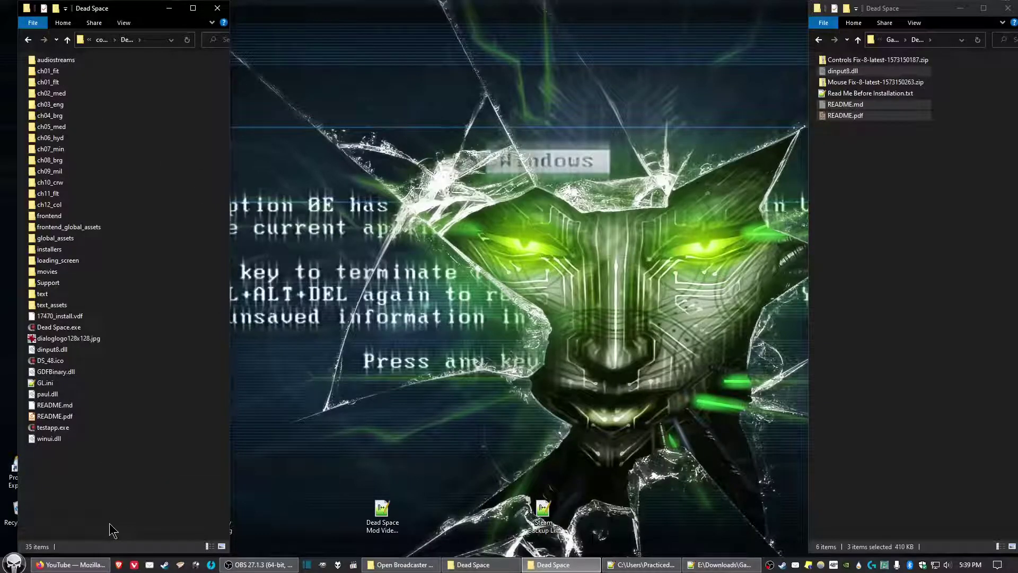
click(217, 8)
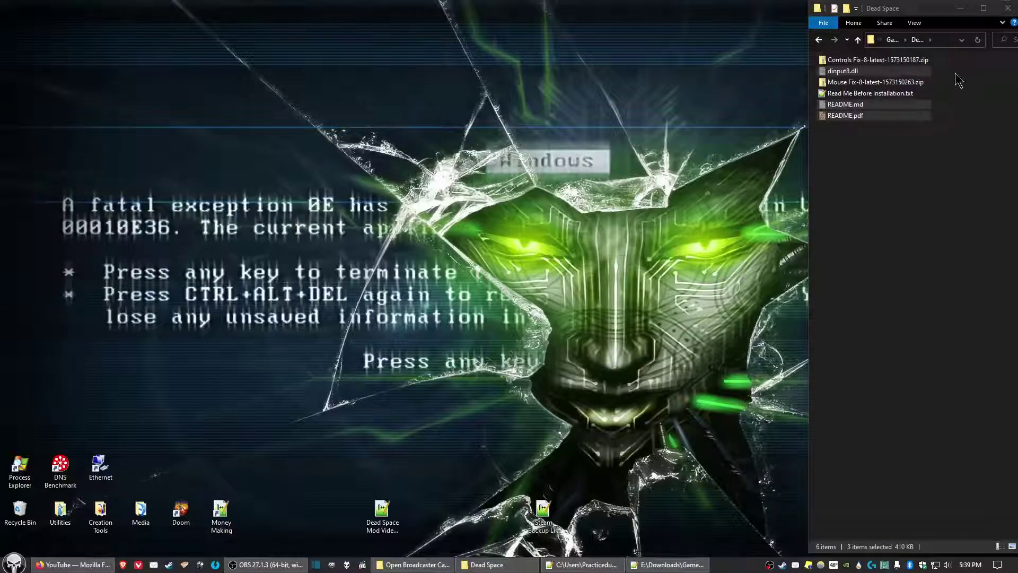
- Delete the extracted dinput8.dll, README.md and README.pdf from the downloads folder and close its window
click(888, 150)
drag(891, 154, 850, 85)
ctrl+click(843, 71)
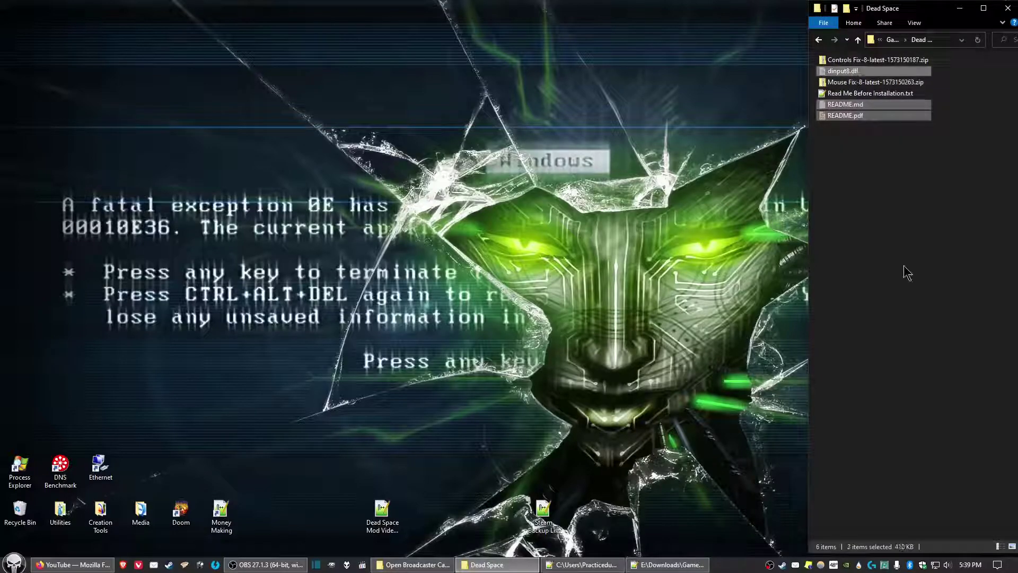
key(Delete)
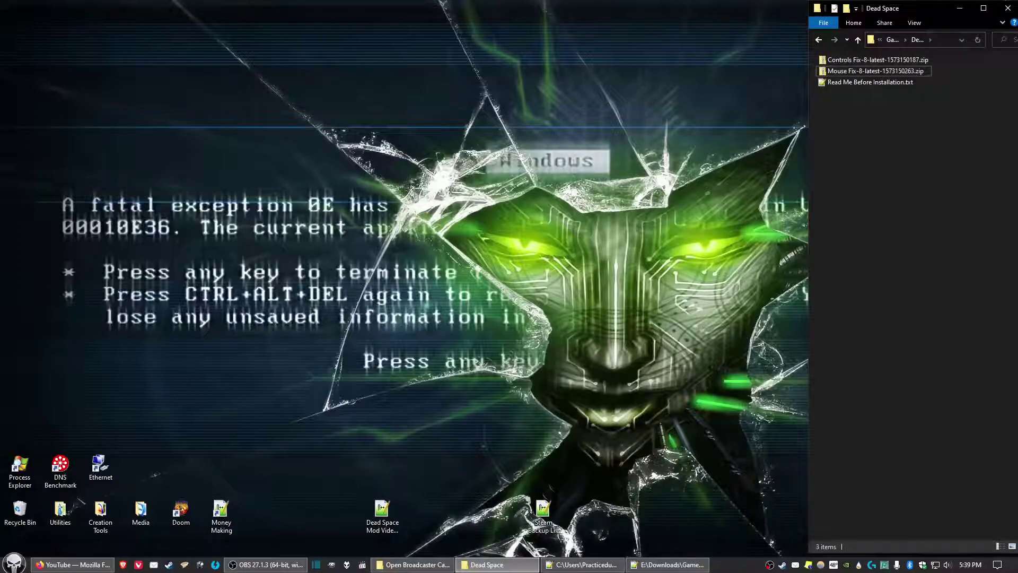
click(1007, 8)
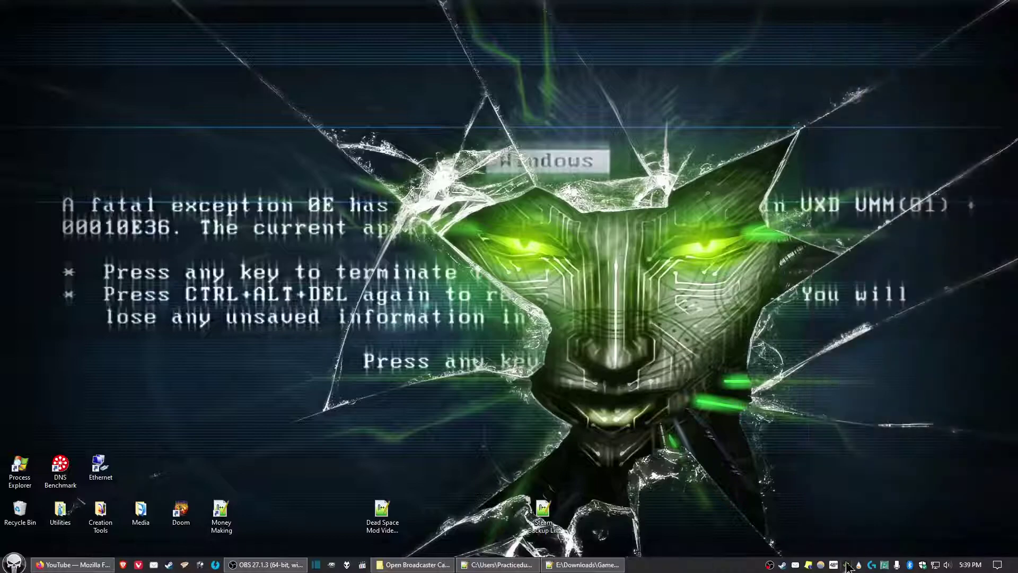
- Launch Dead Space from Steam and continue the saved game
right_click(782, 565)
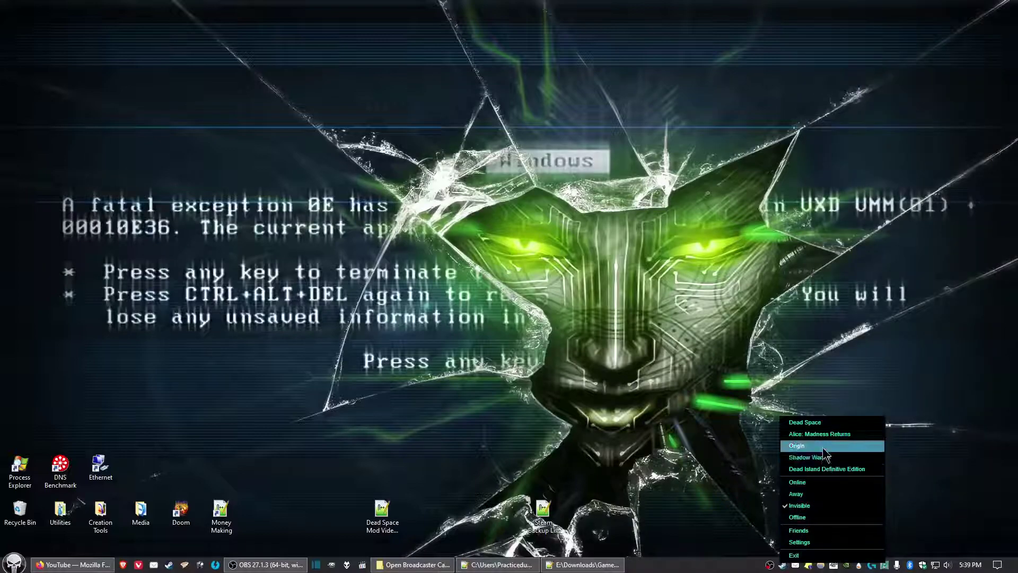
click(824, 427)
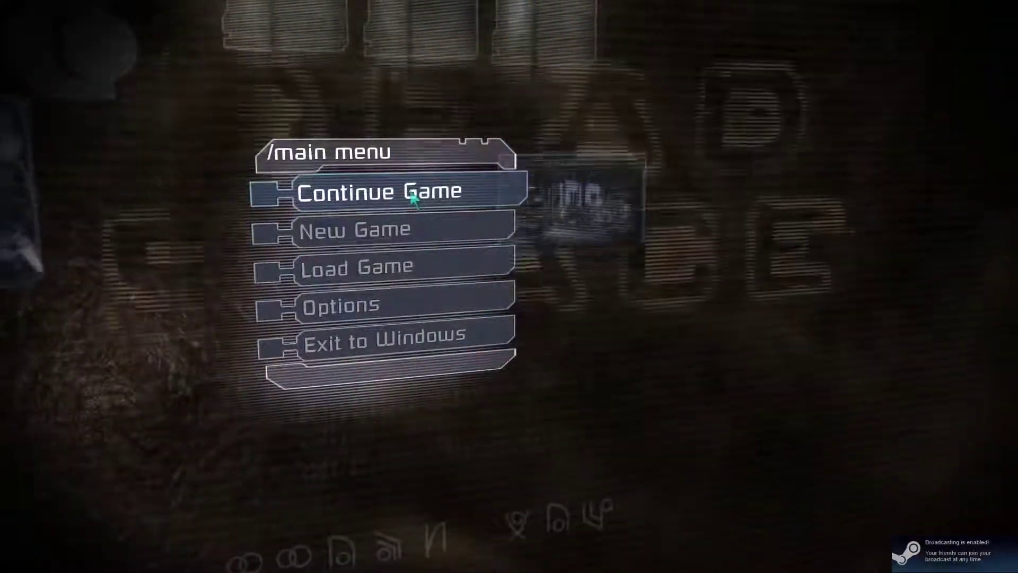
click(414, 197)
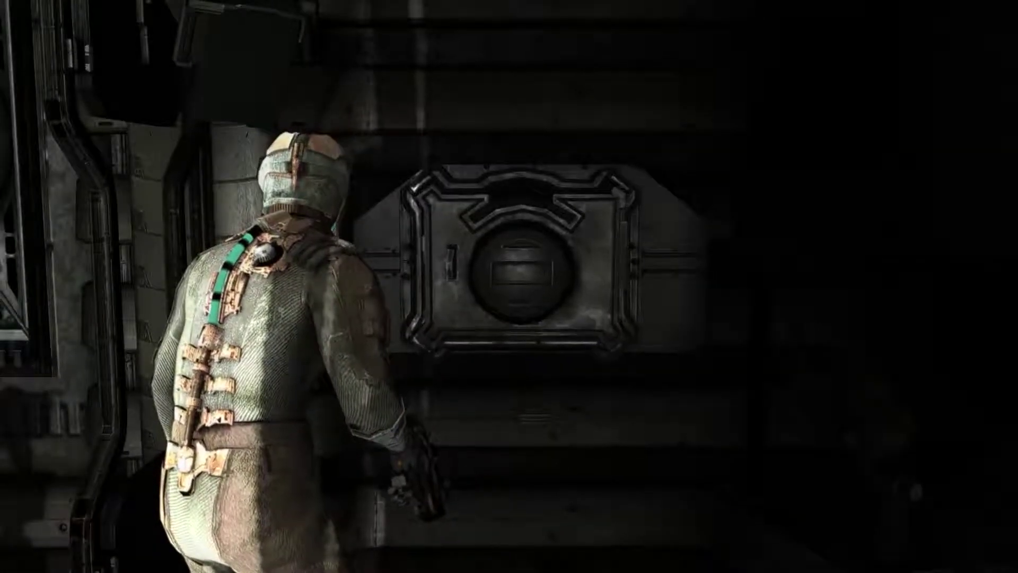
key(w)
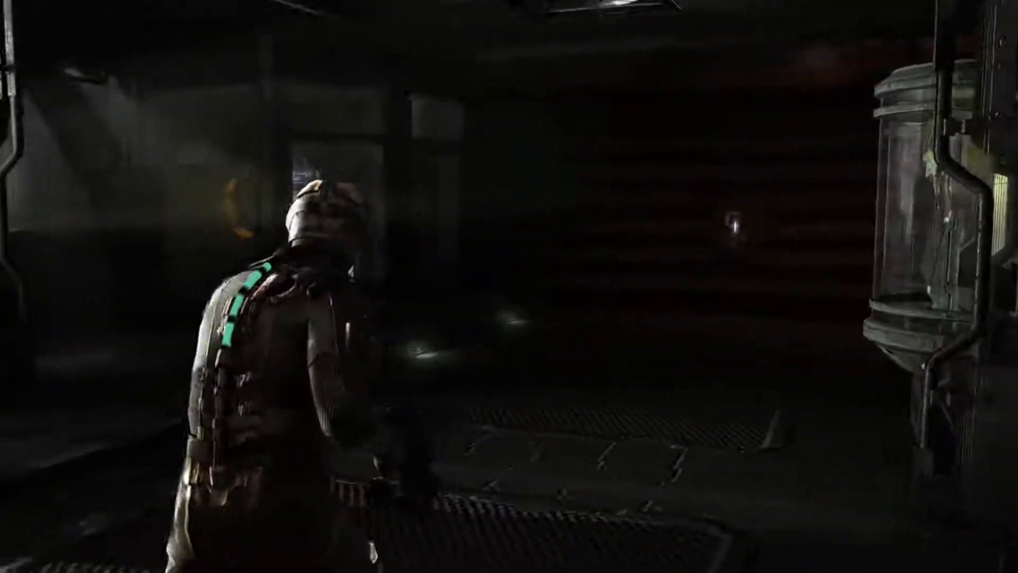
key(w)
key(w)
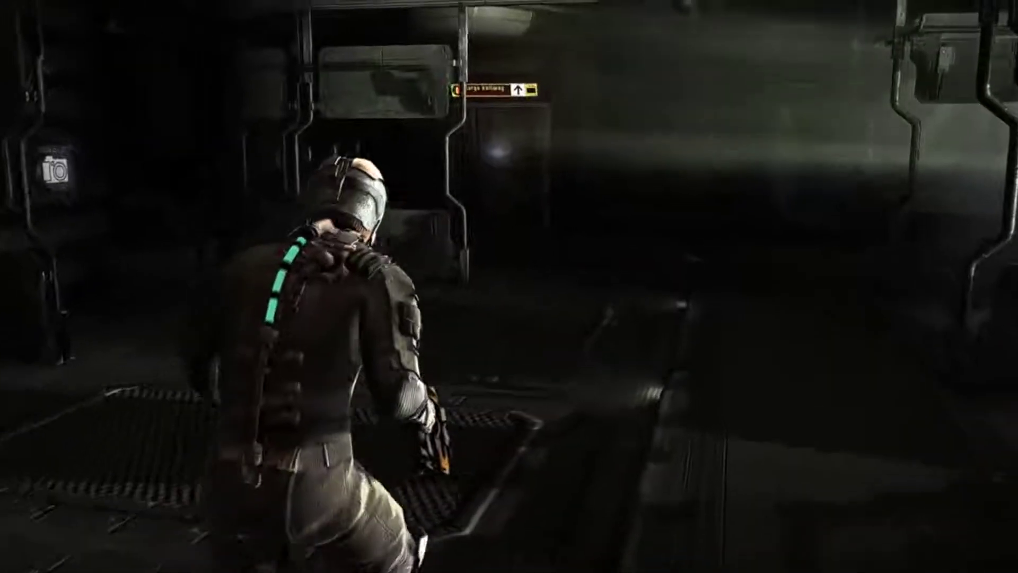
key(w)
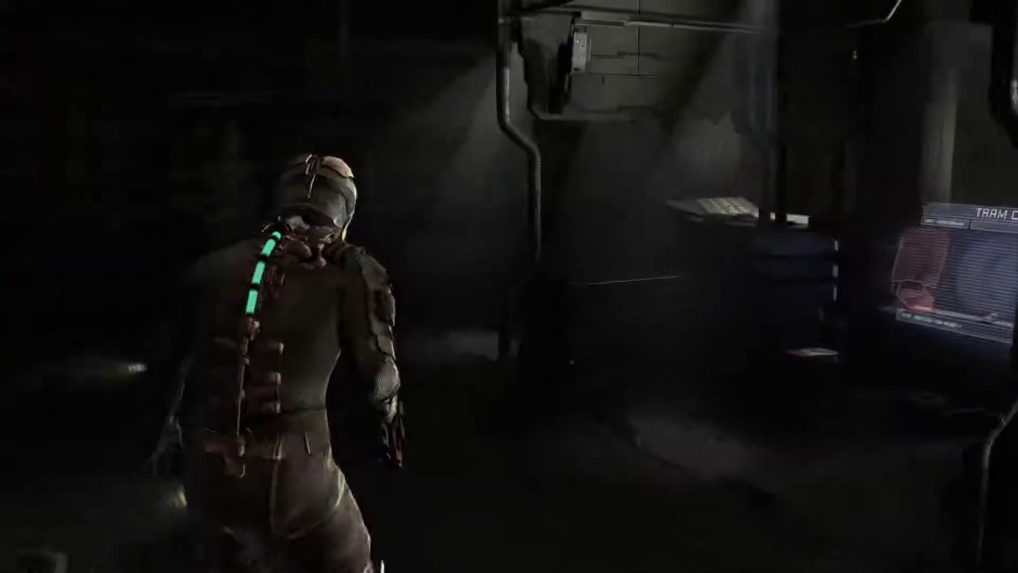
- Walk the character around the dark tram station and turn the camera in all directions to test movement and mouse control
key(w)
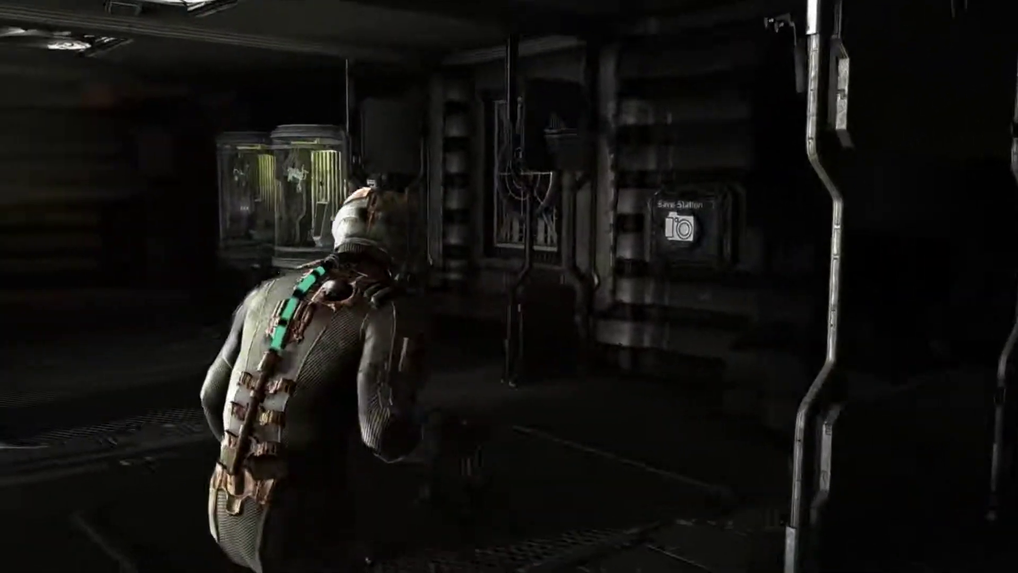
key(w)
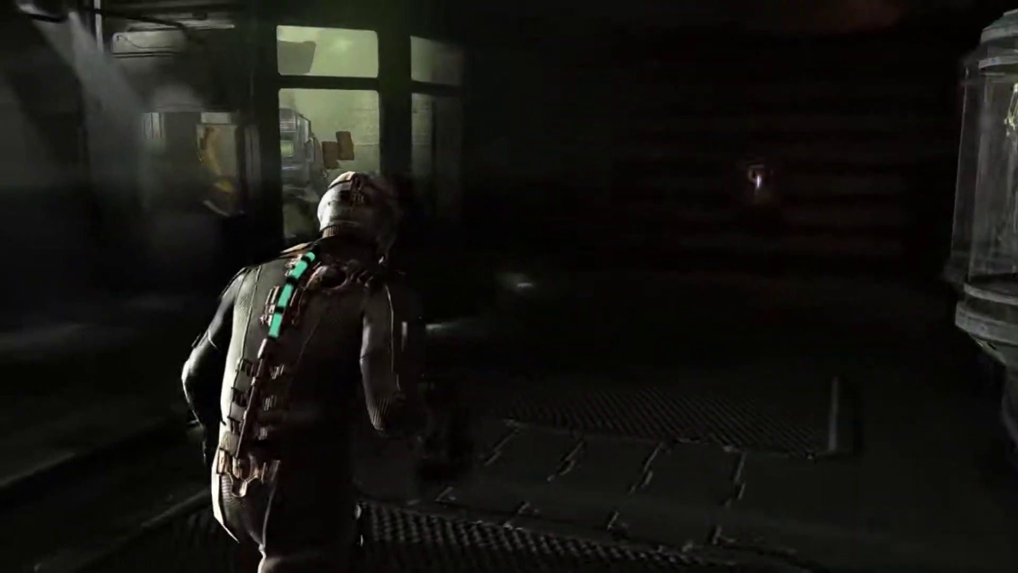
key(w)
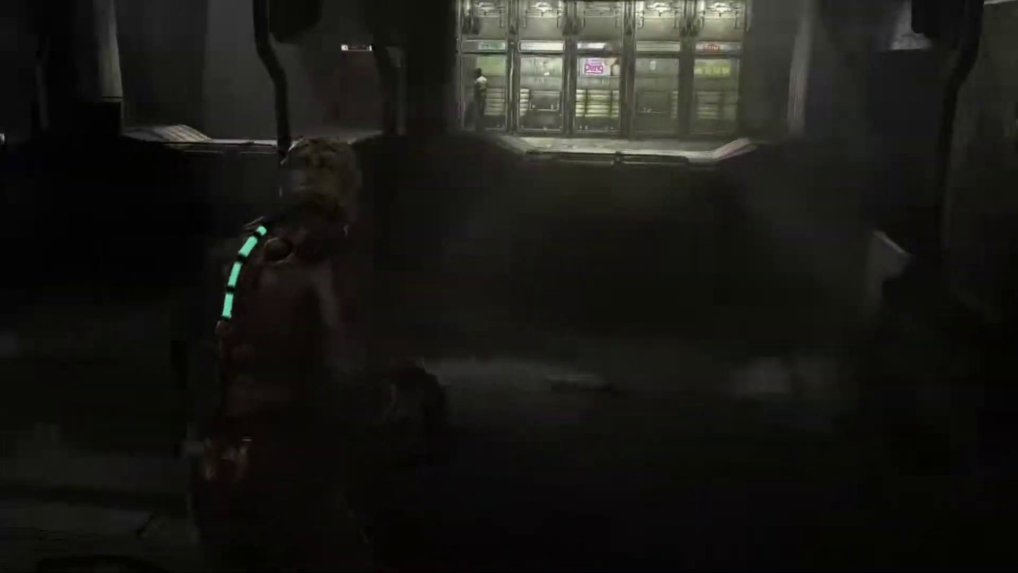
key(w)
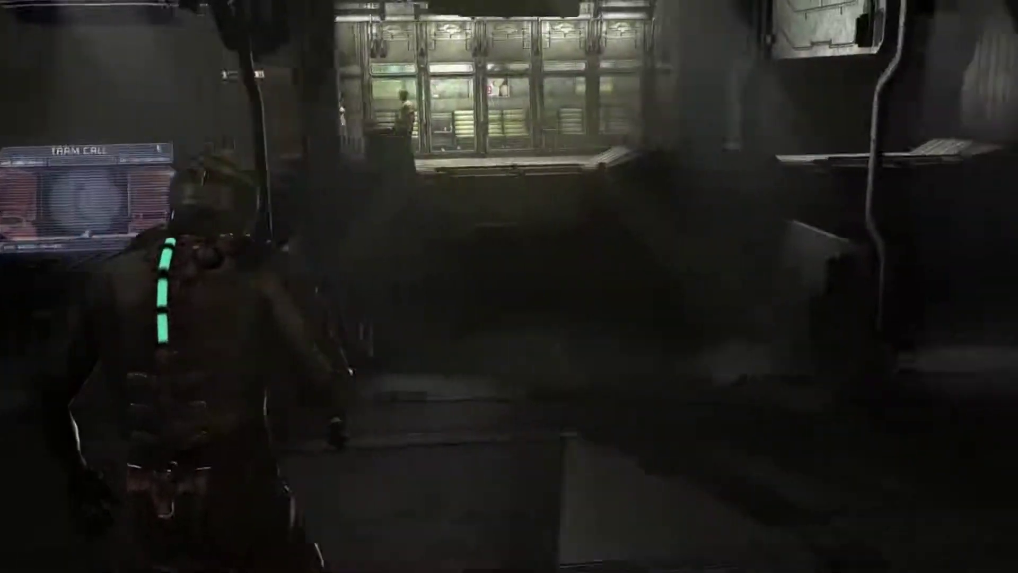
key(w)
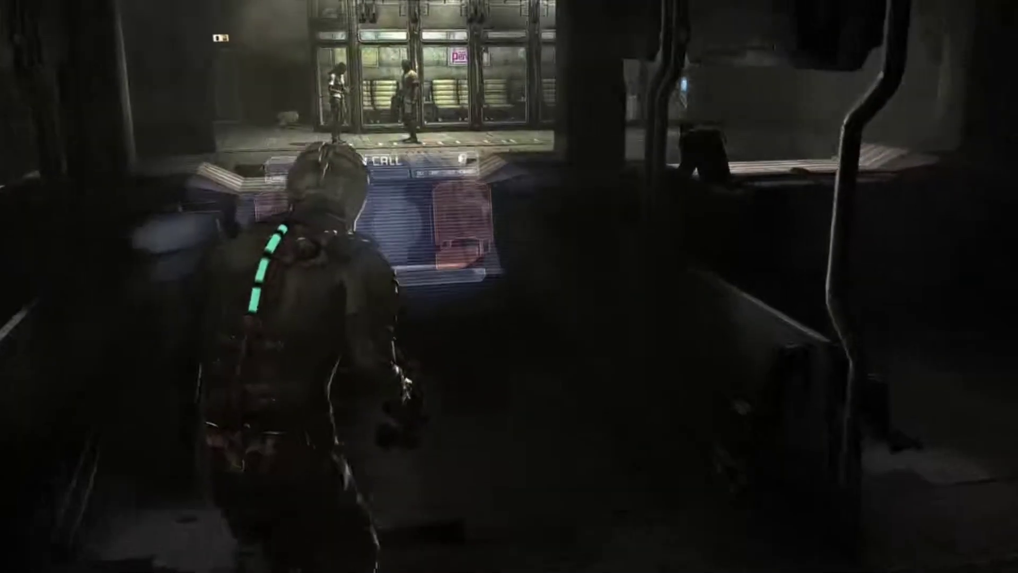
key(w)
key(e)
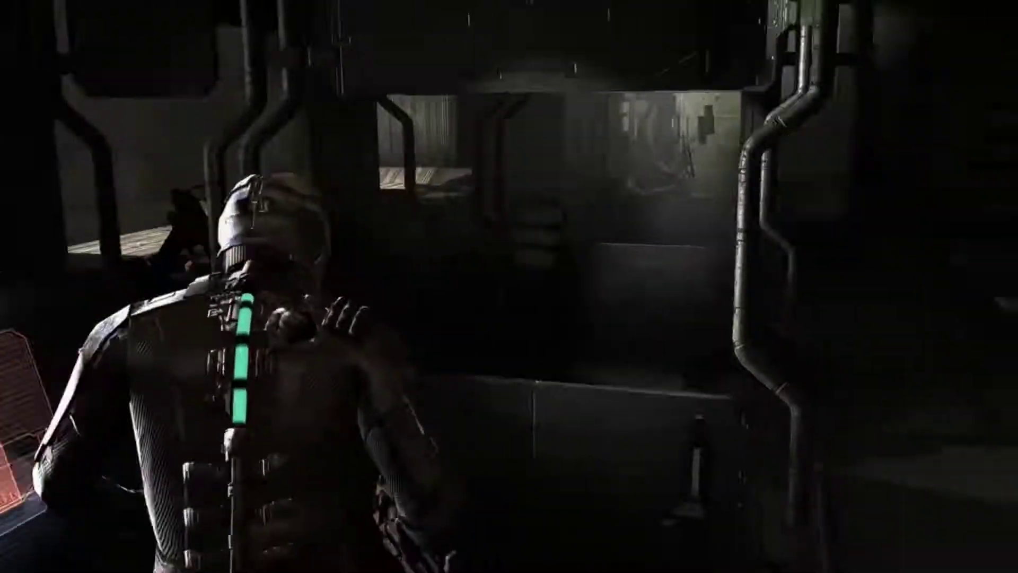
key(w)
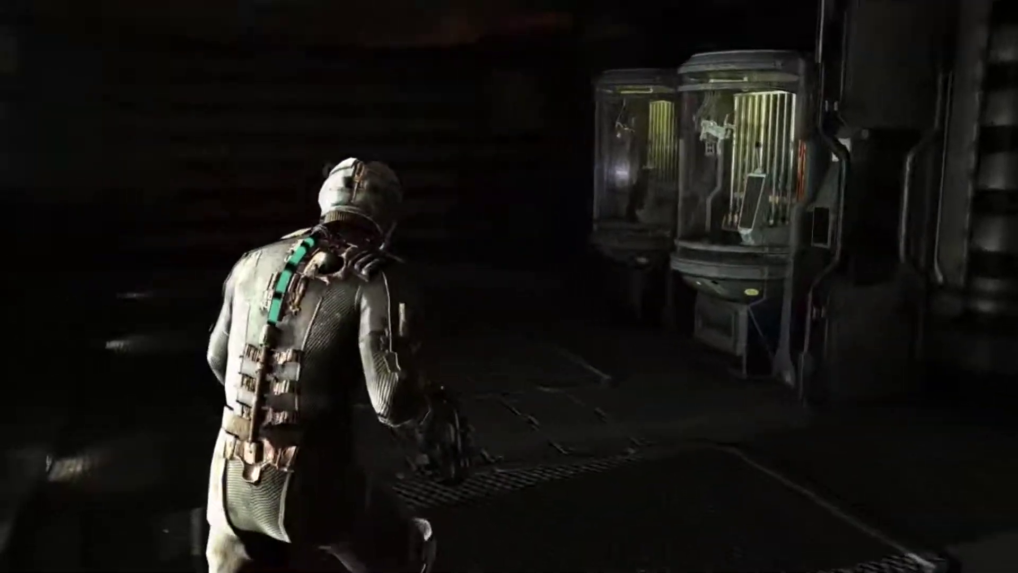
key(w)
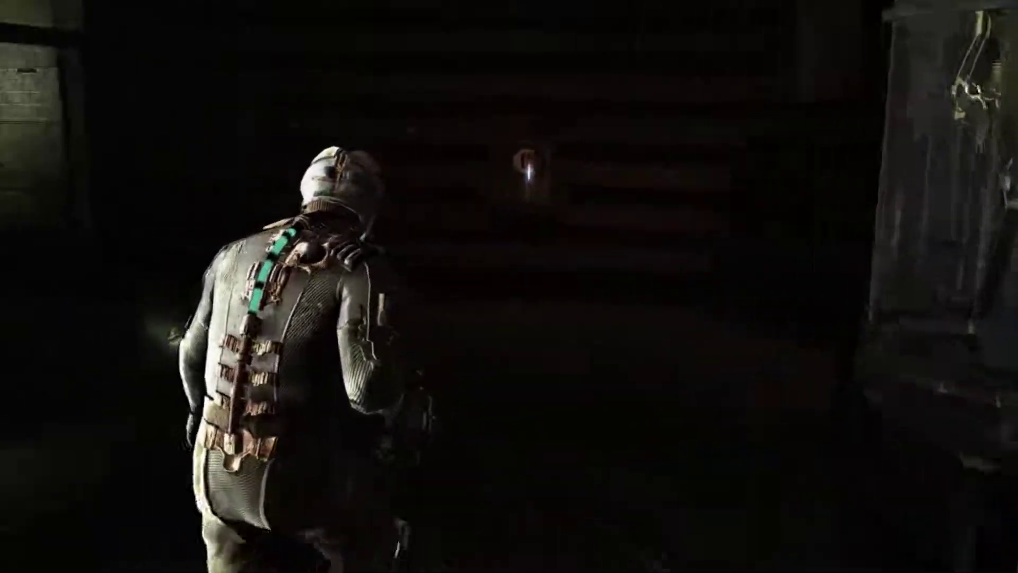
key(w)
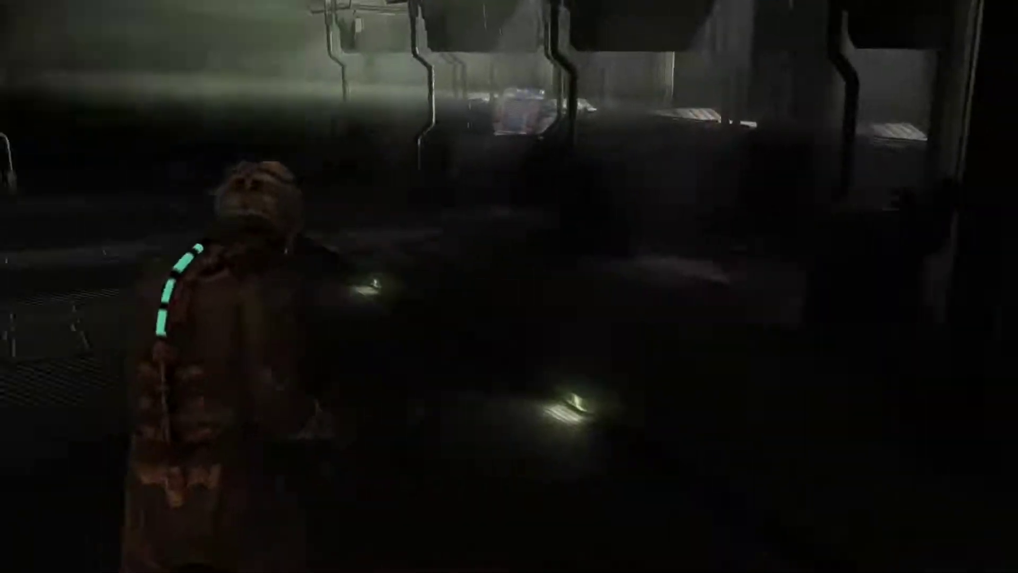
key(w)
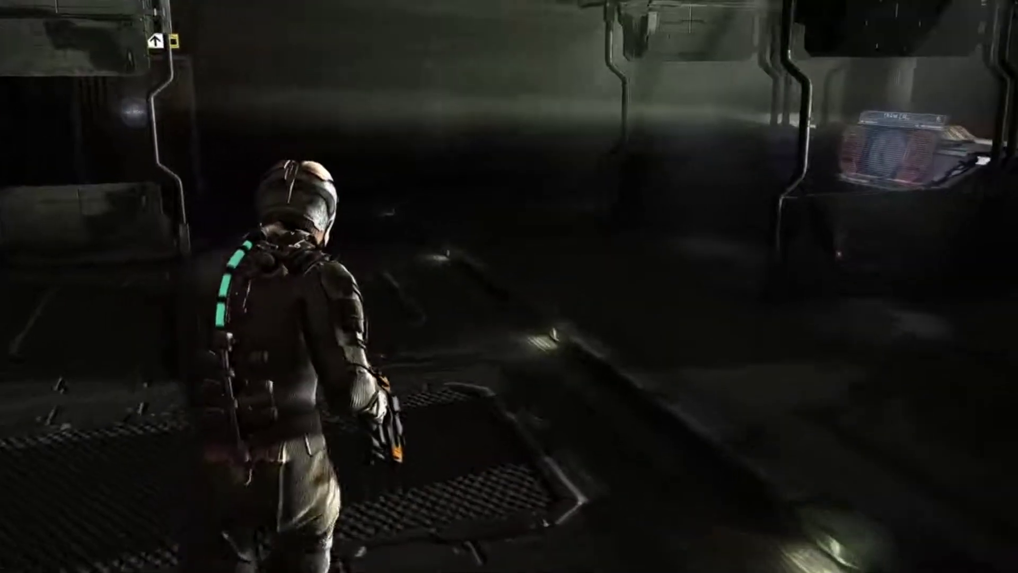
key(w)
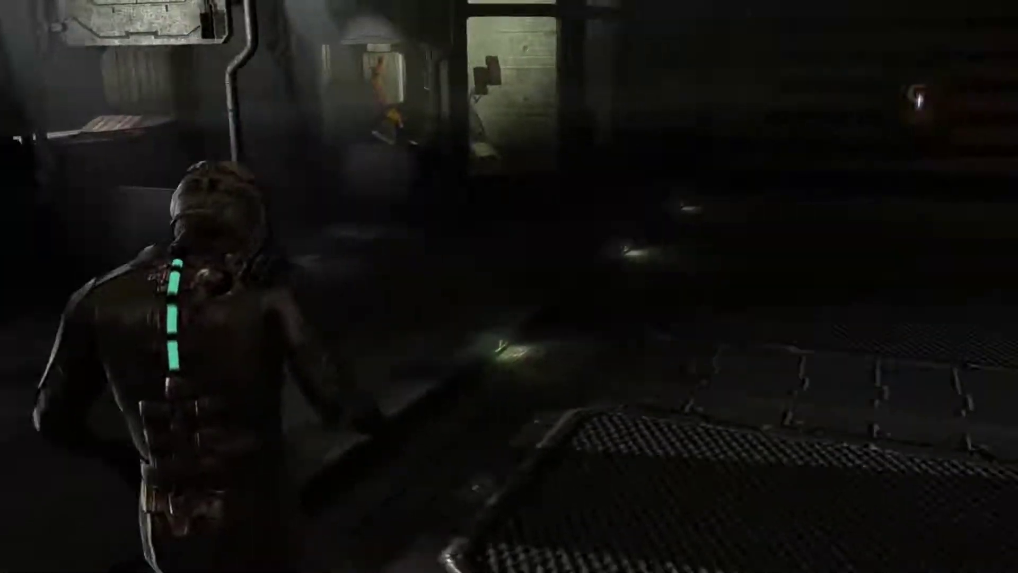
key(w)
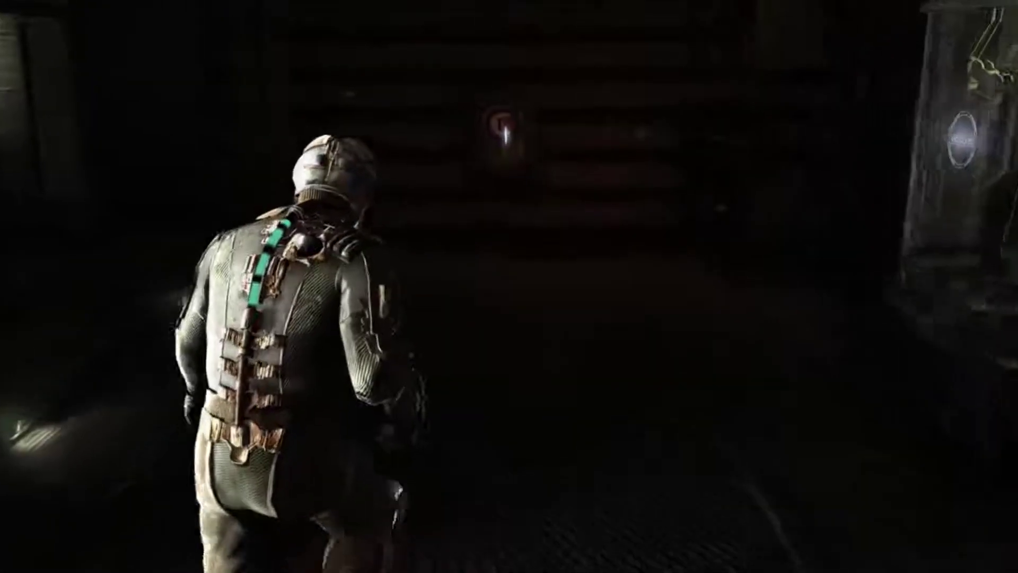
key(w)
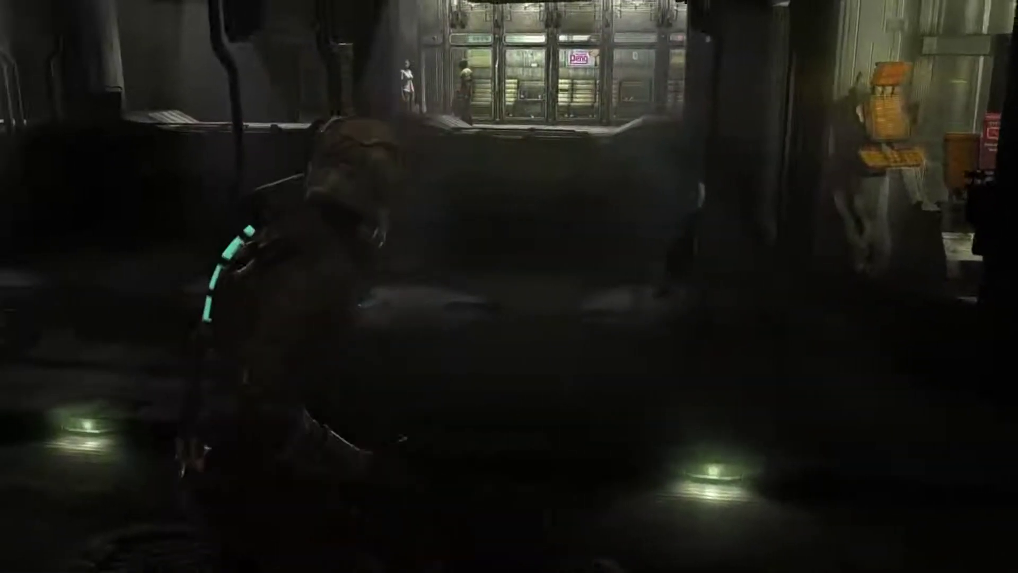
key(w)
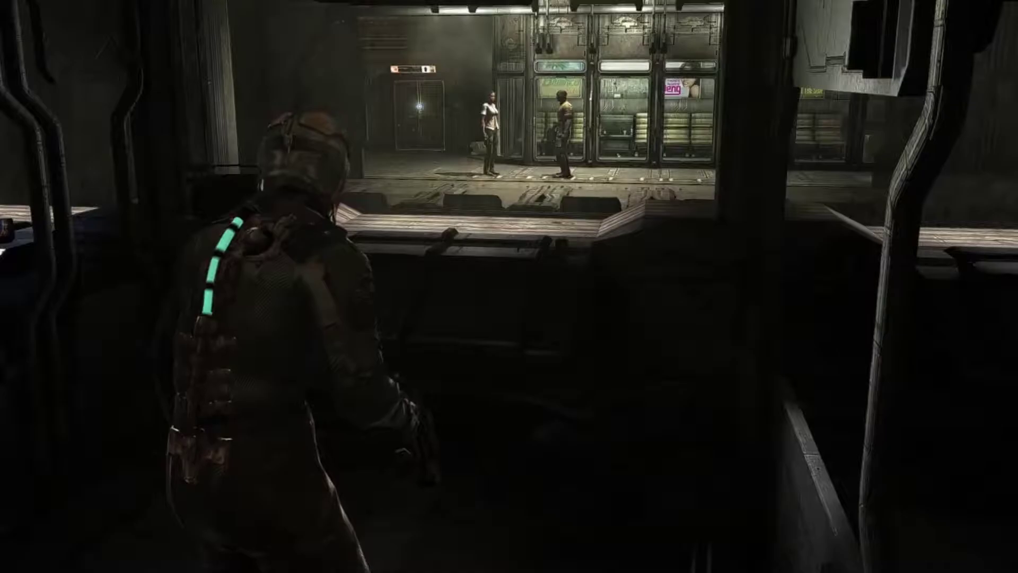
- Quit the running game to the main menu and exit Dead Space to Windows
key(Escape)
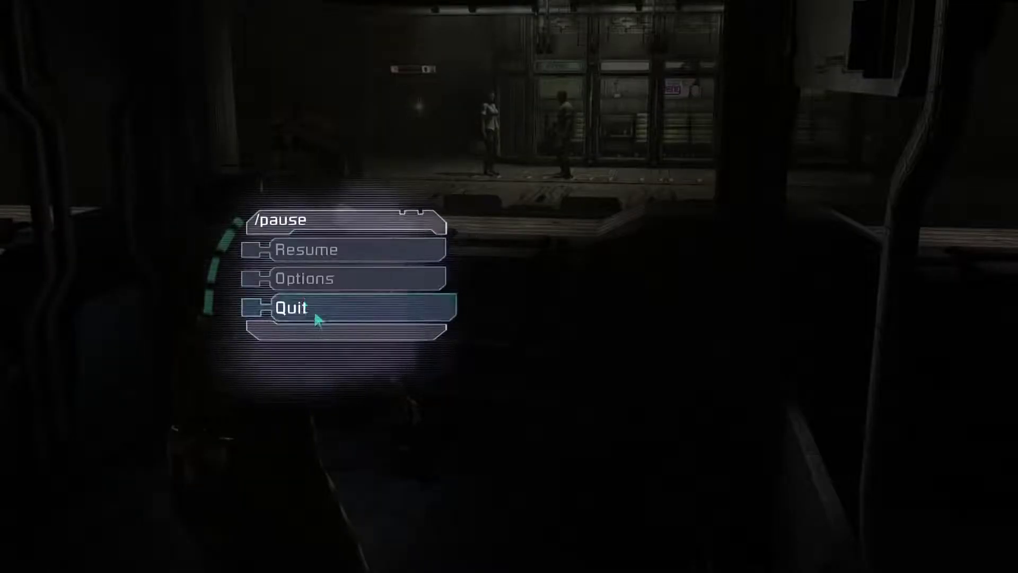
click(314, 312)
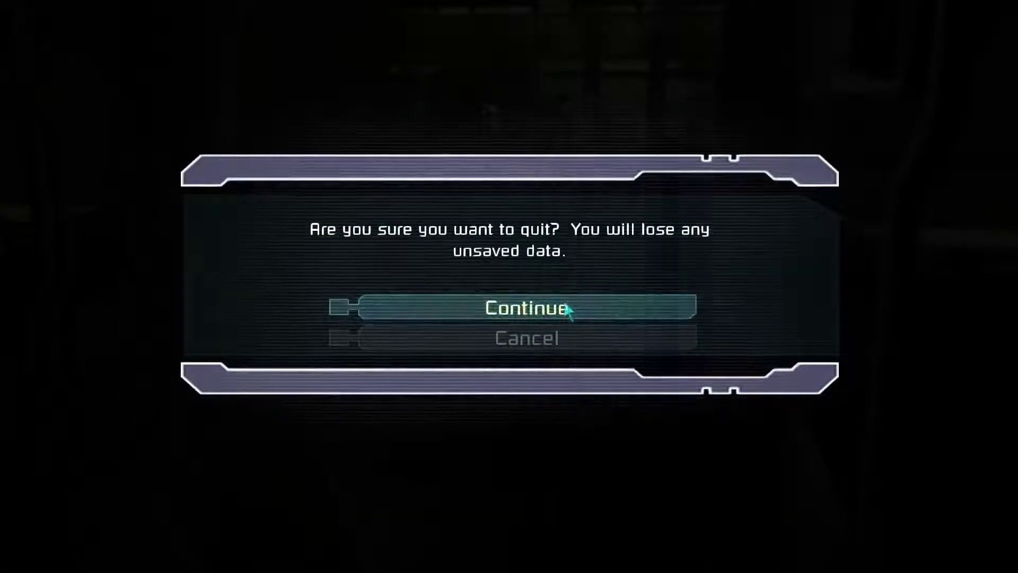
click(567, 309)
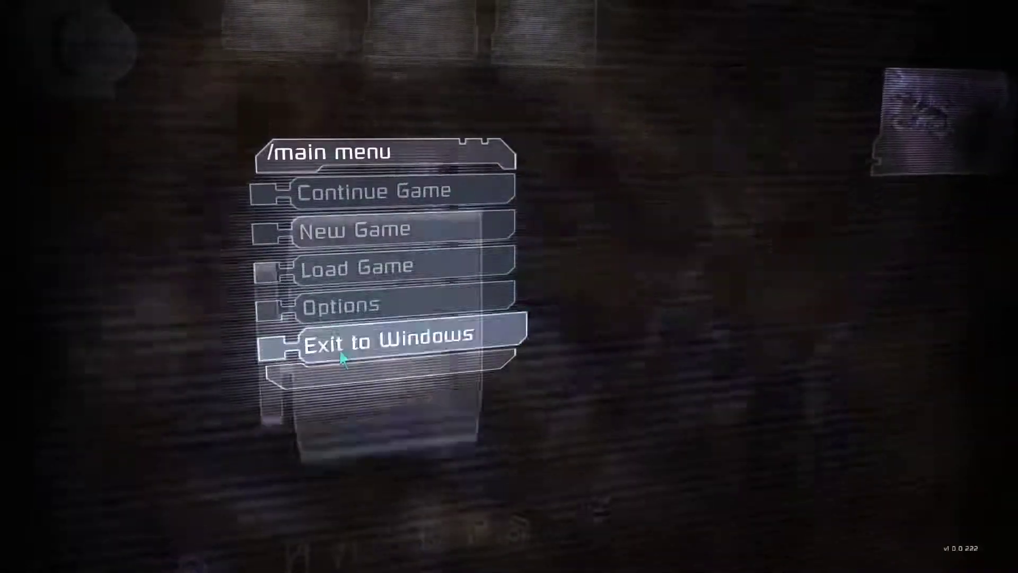
click(342, 359)
click(557, 297)
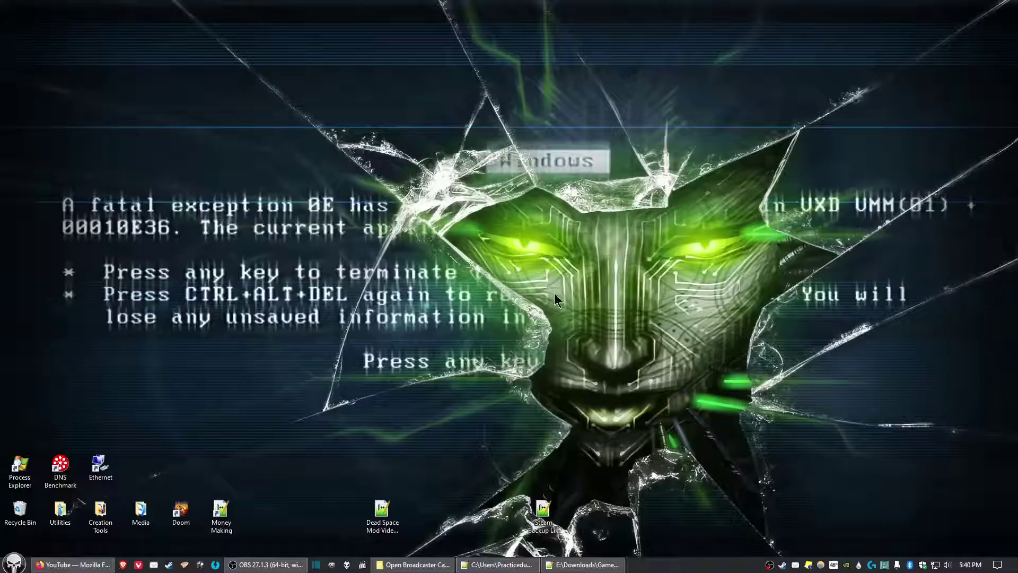